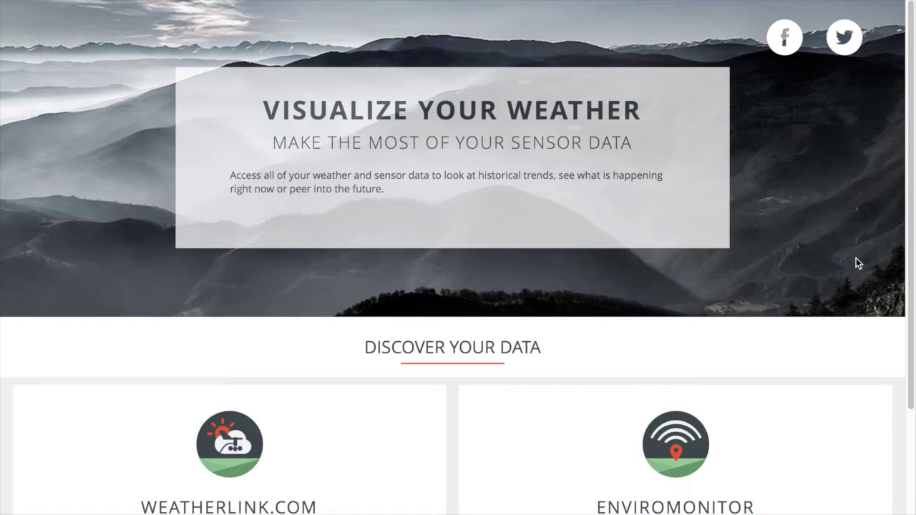
Log in to the EnviroMonitor account with the account username and password
scroll(791, 290, down, 3)
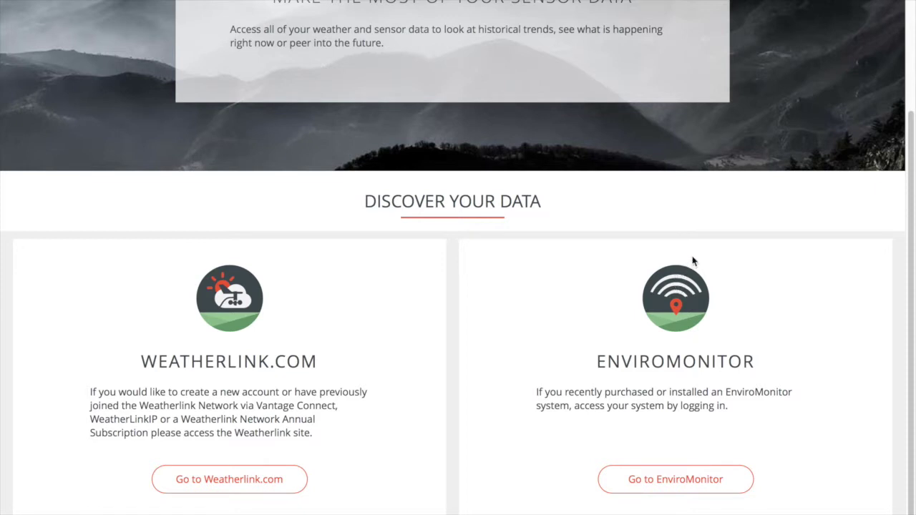
scroll(711, 245, up, 3)
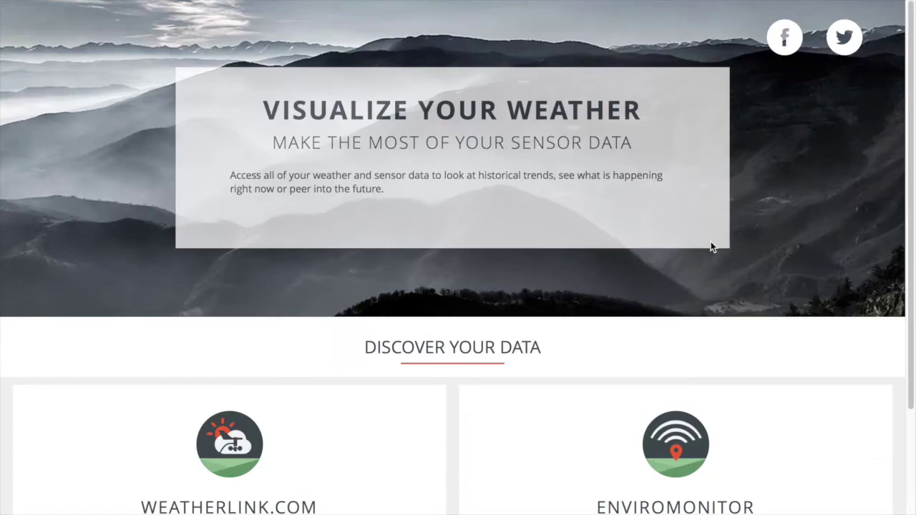
scroll(712, 247, down, 2)
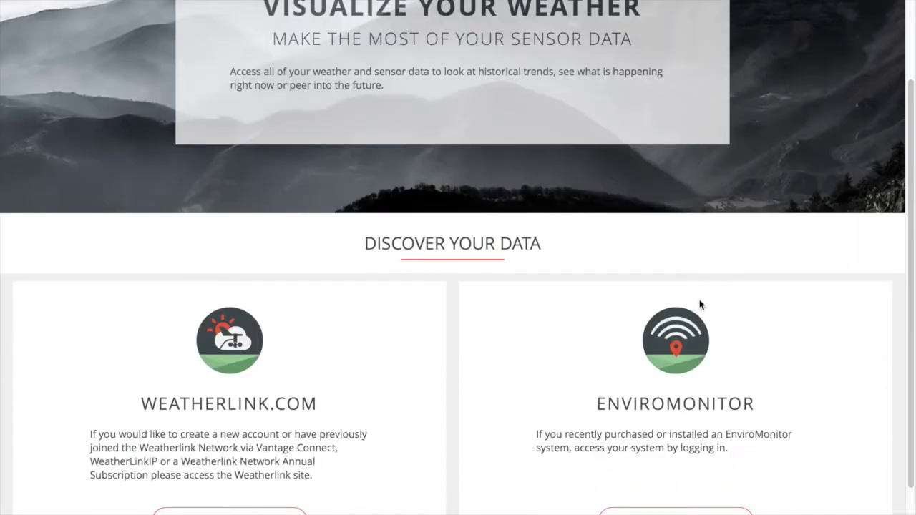
click(669, 344)
key(Tab)
text(*****)
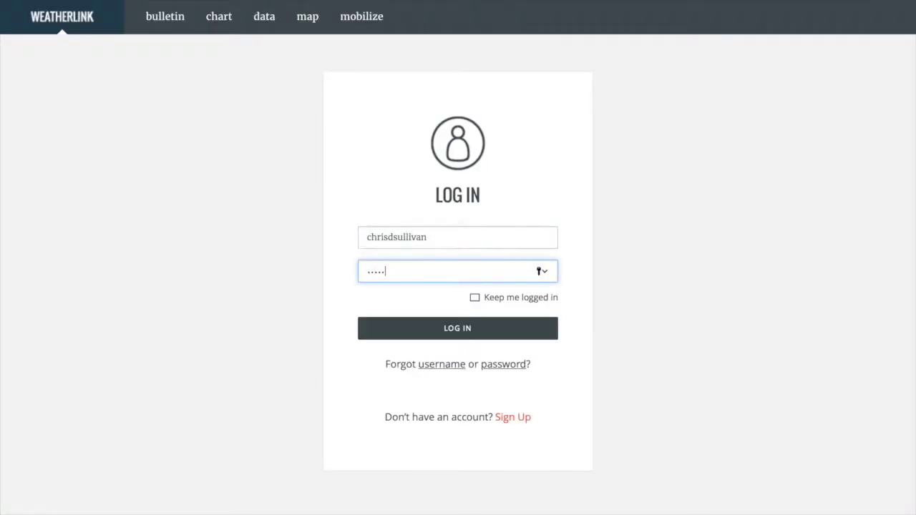
key(Return)
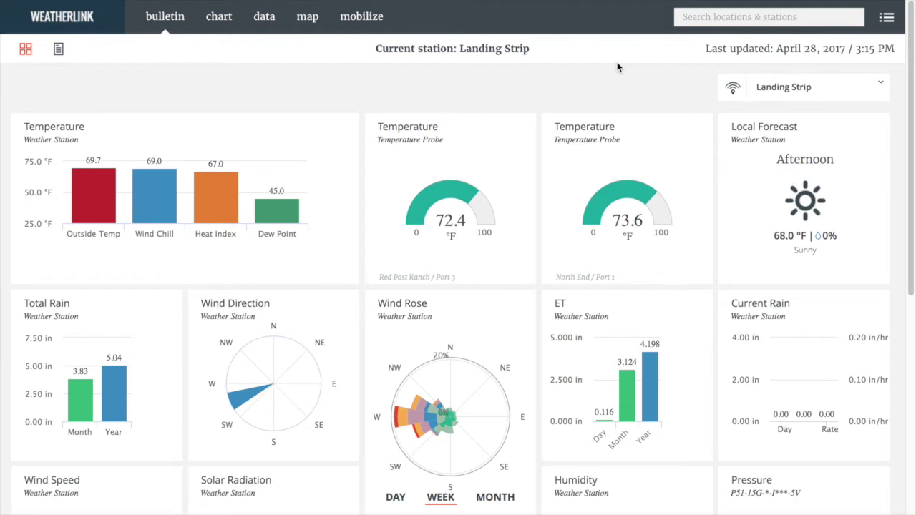
Open the side panel from the hamburger menu at the top right
click(888, 19)
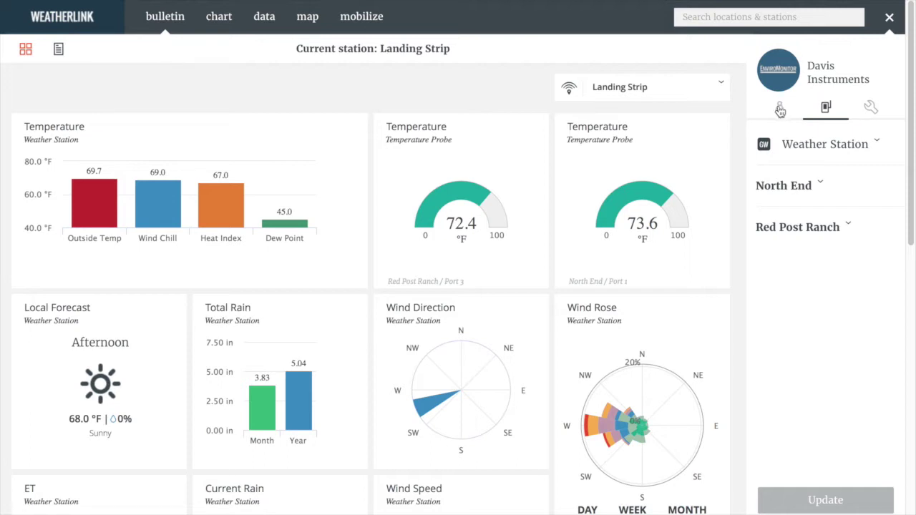
Open My Account from the person tab in the side panel
click(781, 109)
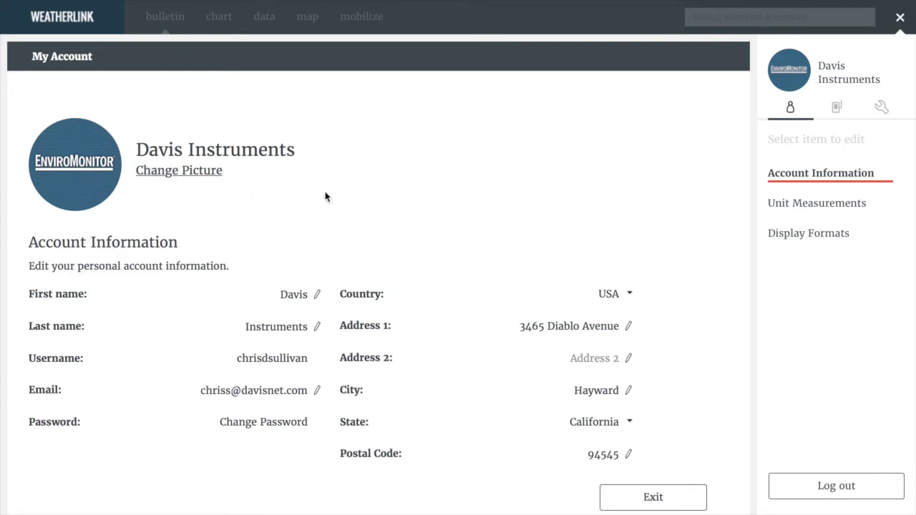
Set Unit Measurements to °C temperature and metre elevation, then view Display Formats
click(806, 205)
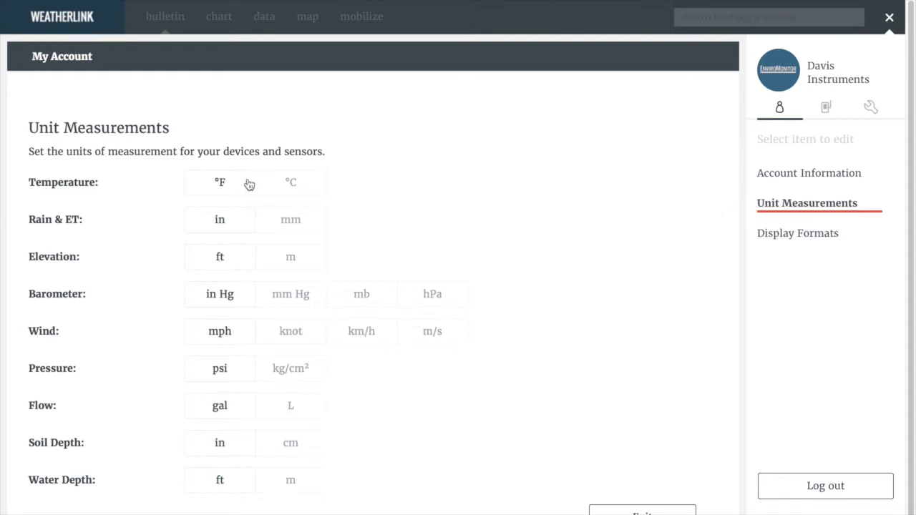
click(293, 184)
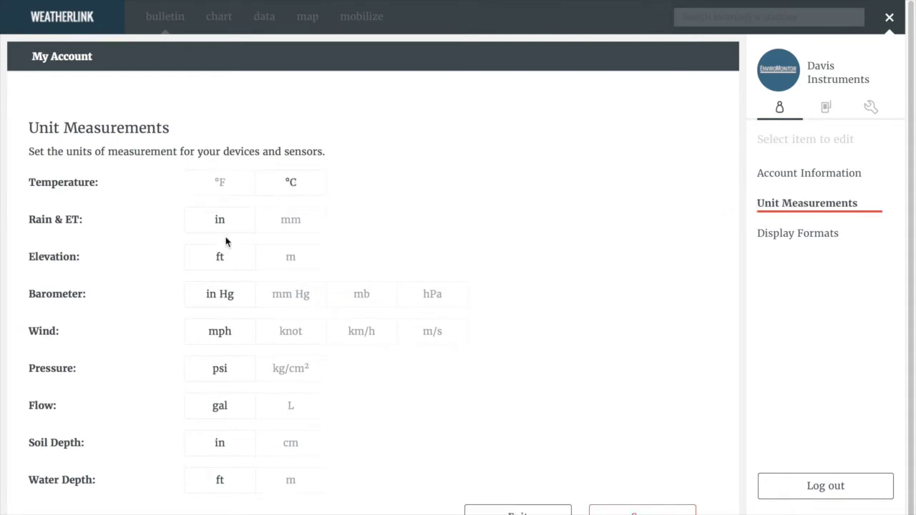
click(274, 262)
click(816, 239)
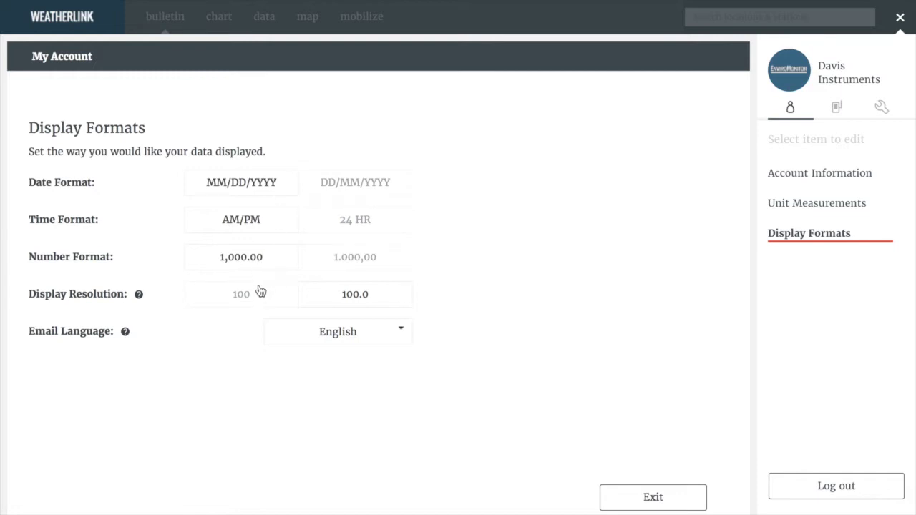
Read the Display Resolution help, then exit to the Landing Strip bulletin
mouse_move(140, 297)
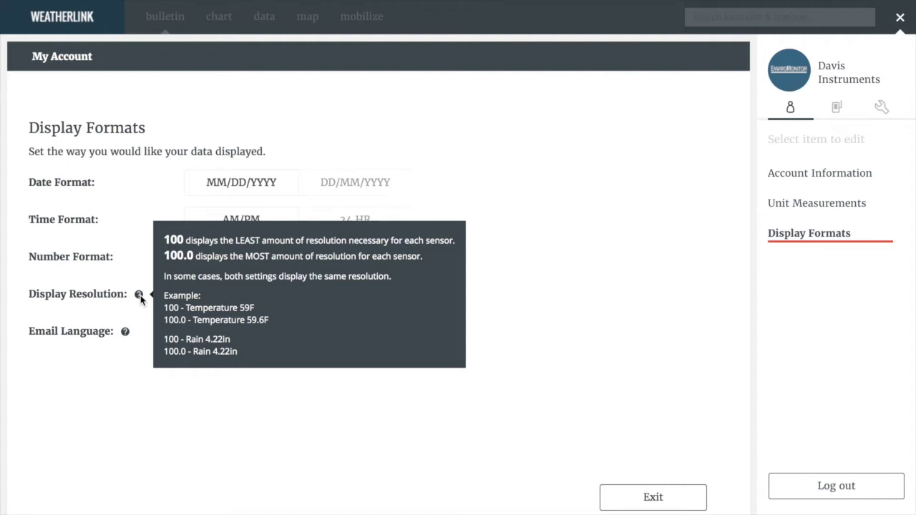
click(629, 500)
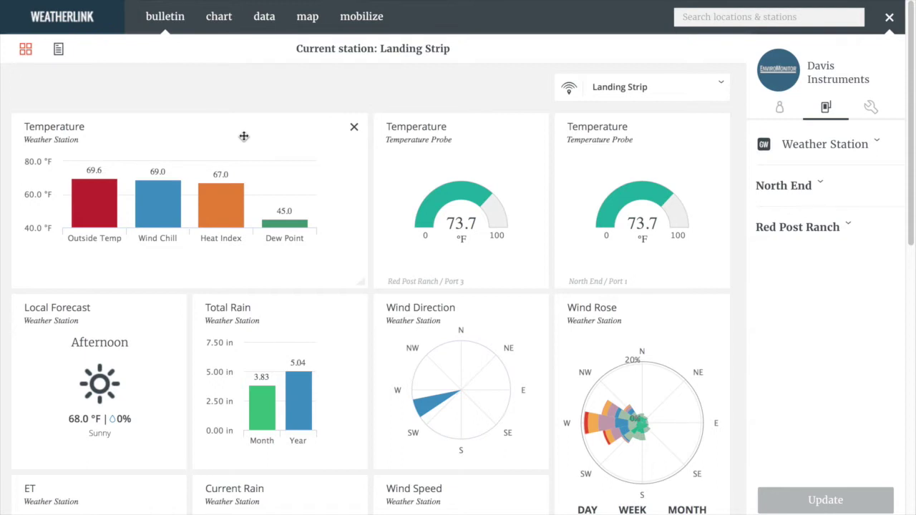
click(58, 49)
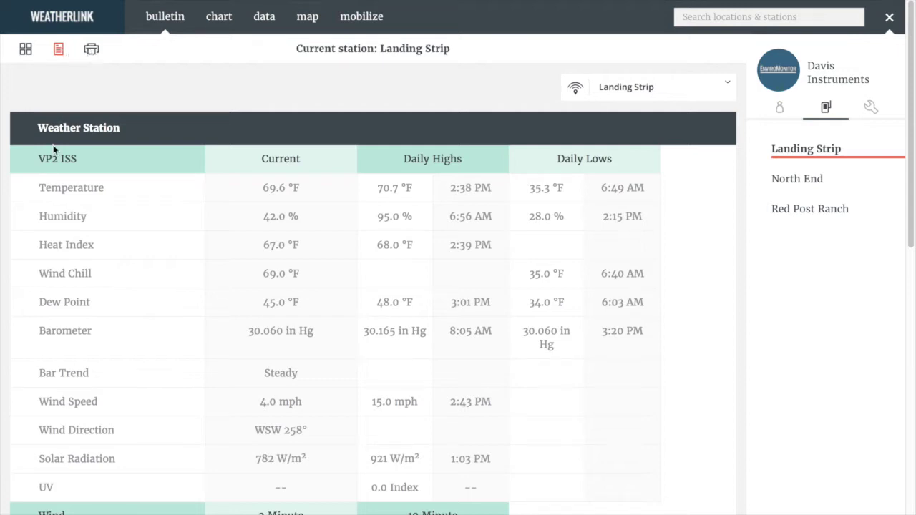
click(29, 50)
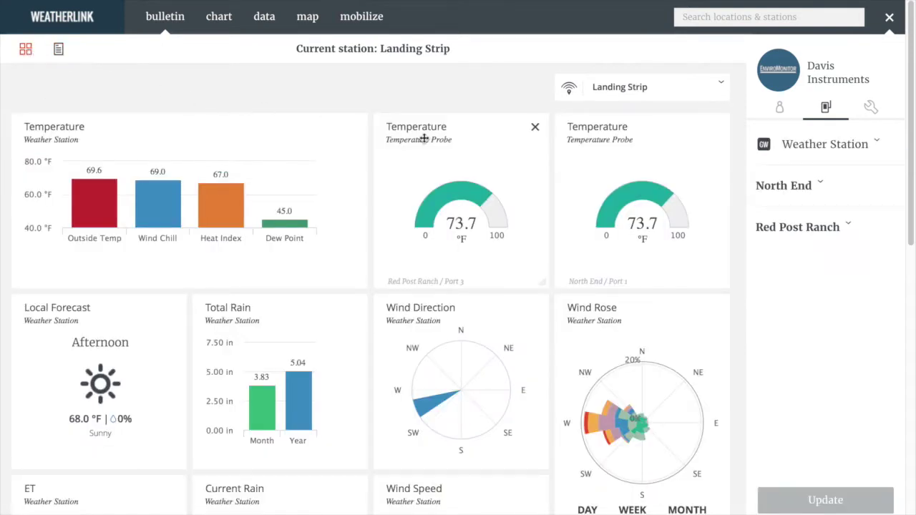
Move the Red Post Ranch probe gauge down, widen the Temperature chart, and stretch Local Forecast
drag(425, 141, 421, 320)
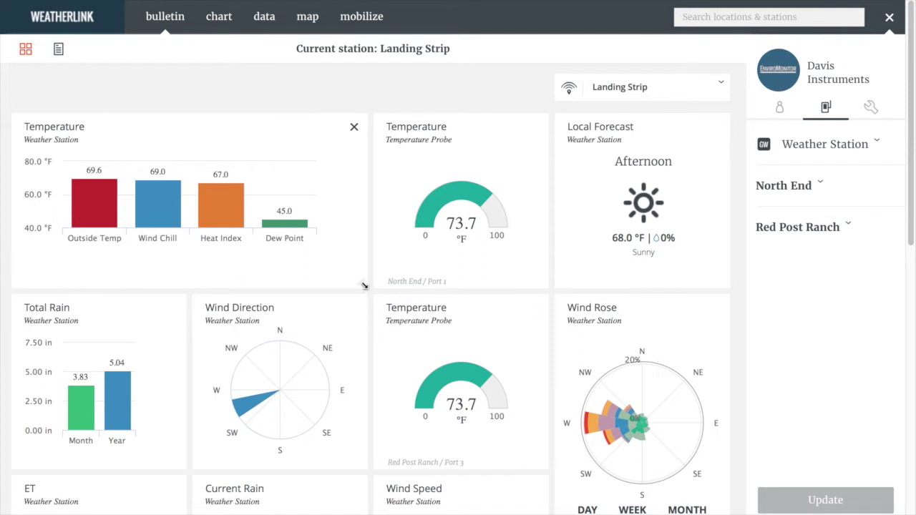
drag(365, 287, 483, 355)
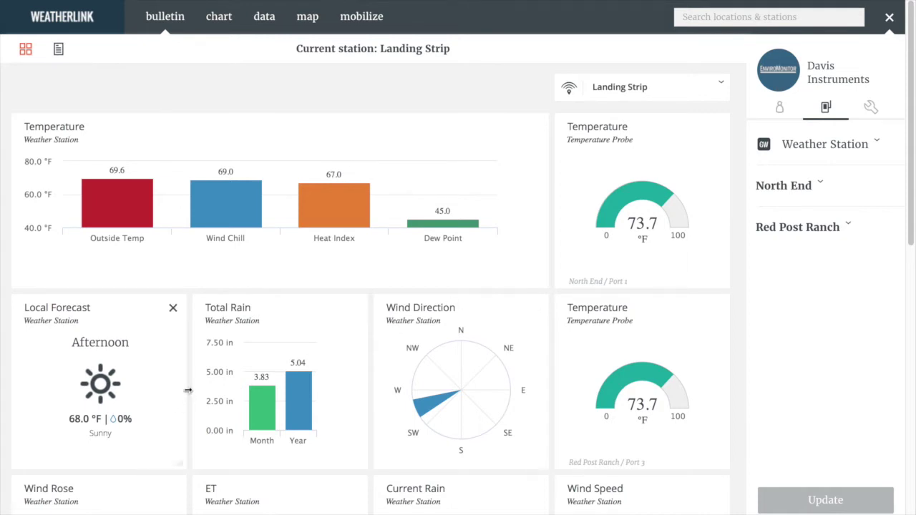
drag(182, 466, 532, 458)
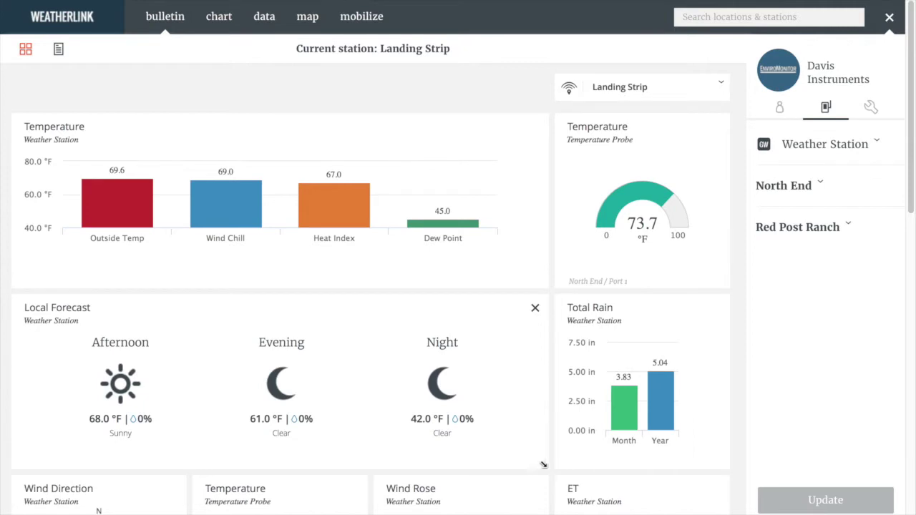
Expand the Weather Station sensors and remove the Temperature and Total Rain tiles
click(881, 146)
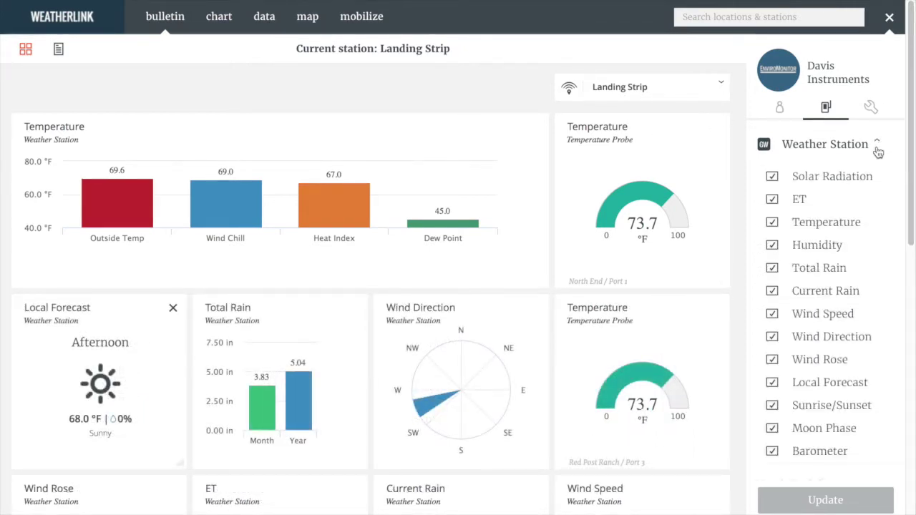
mouse_move(535, 129)
click(534, 129)
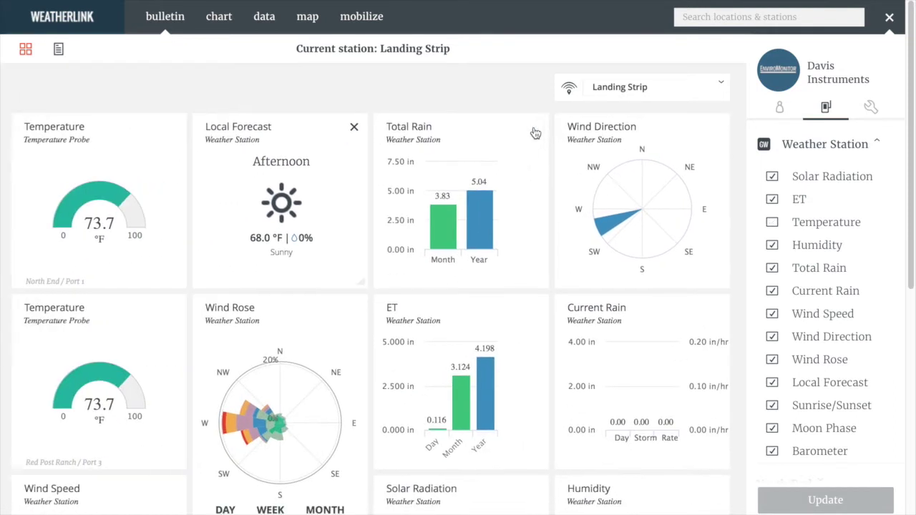
click(535, 129)
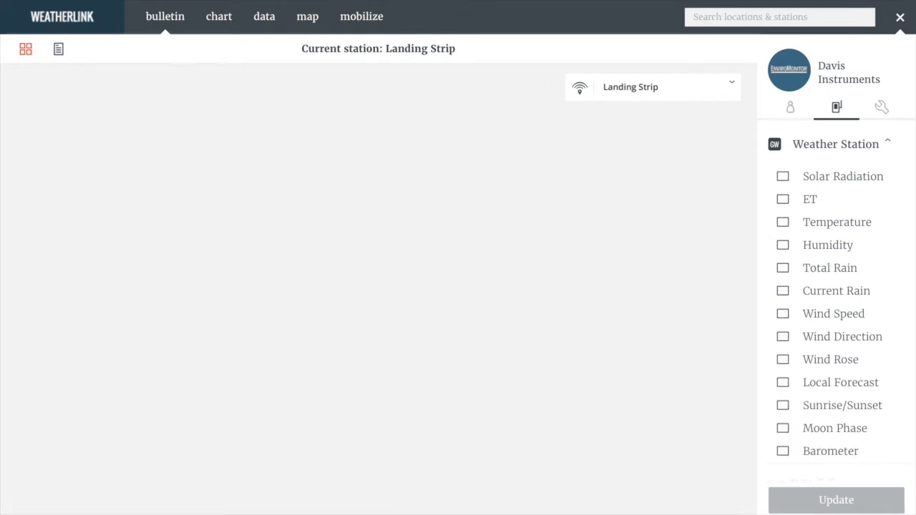
Select only Solar Radiation, Temperature and Wind Speed and apply the filter
click(784, 179)
click(784, 224)
click(784, 314)
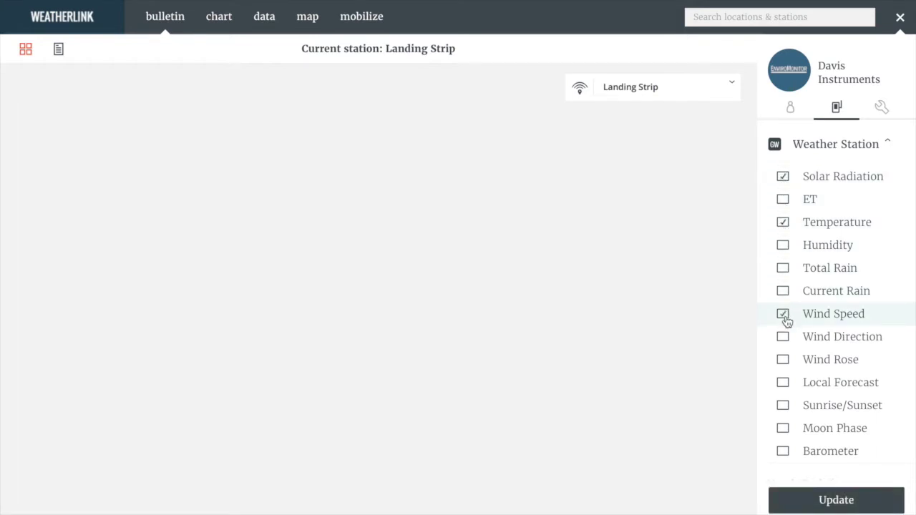
click(826, 501)
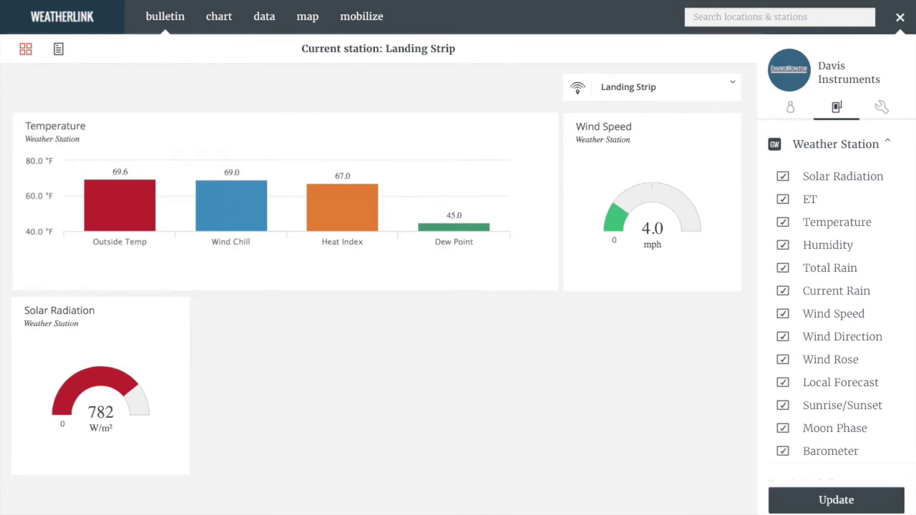
Restore every Weather Station tile and show the station list beside Landing Strip
click(845, 503)
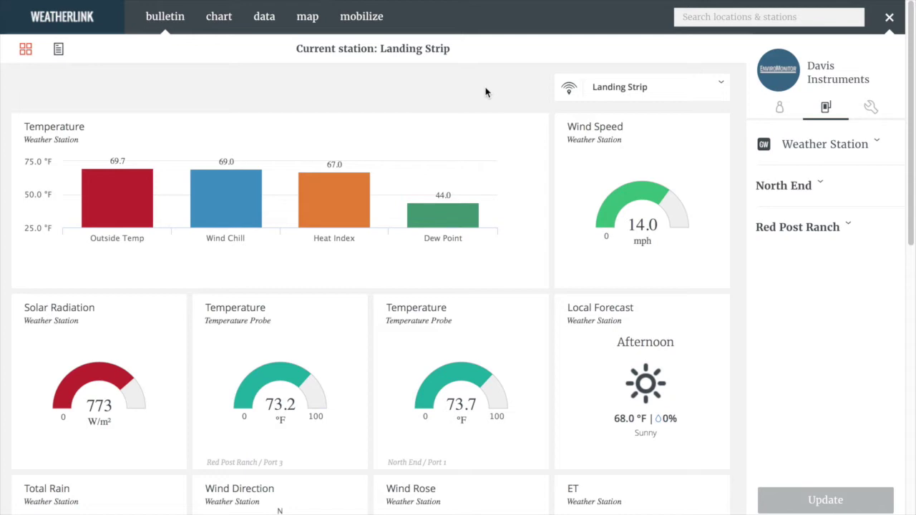
click(718, 88)
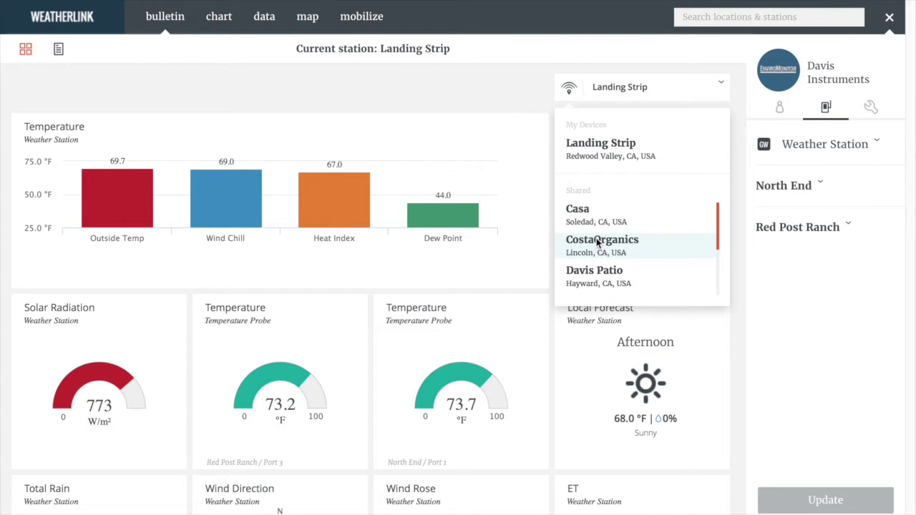
Switch to the CostaOrganics station, then bring the station list back up
click(598, 243)
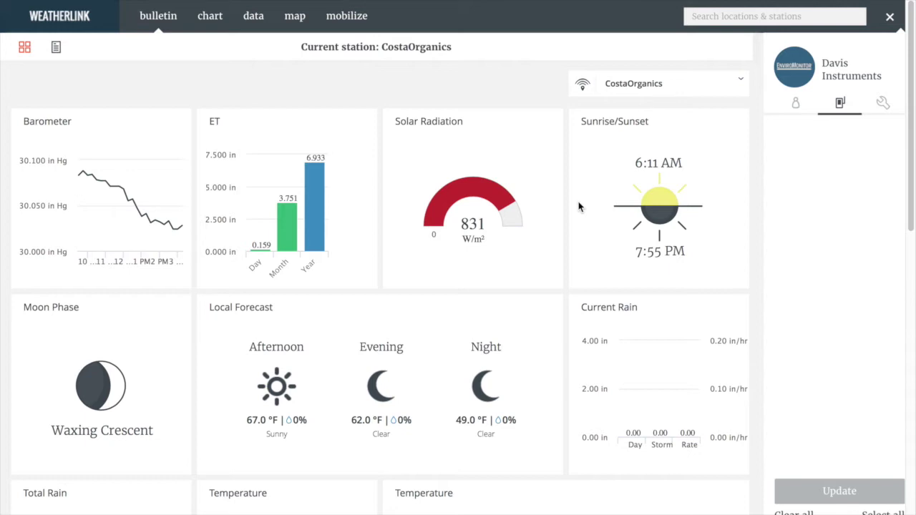
click(742, 83)
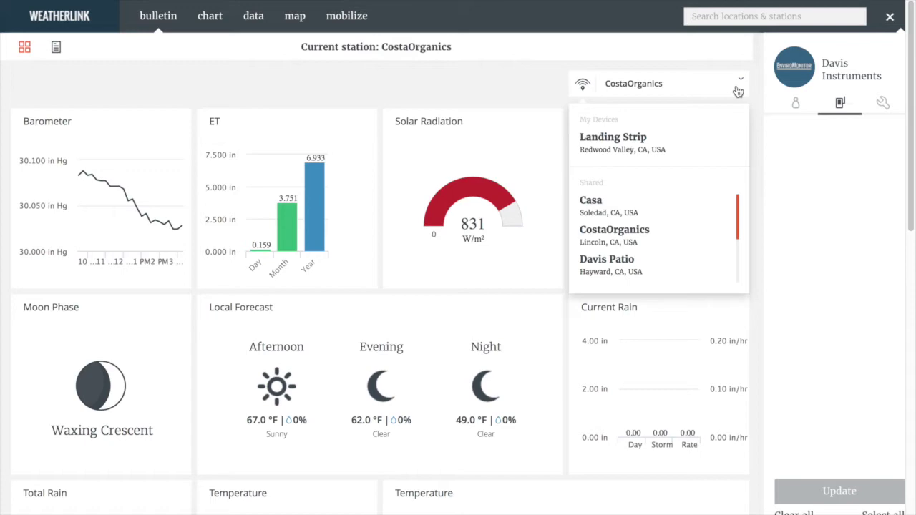
Switch to the chart view of Landing Strip's one-week readings from 04/23/17
click(215, 17)
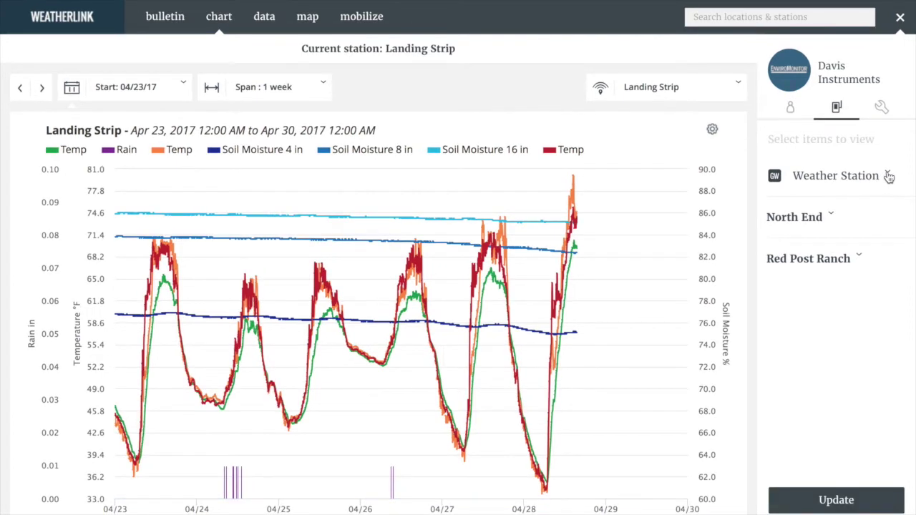
Add Hum to the charted measurements and redraw, then remove it and redraw again
click(888, 177)
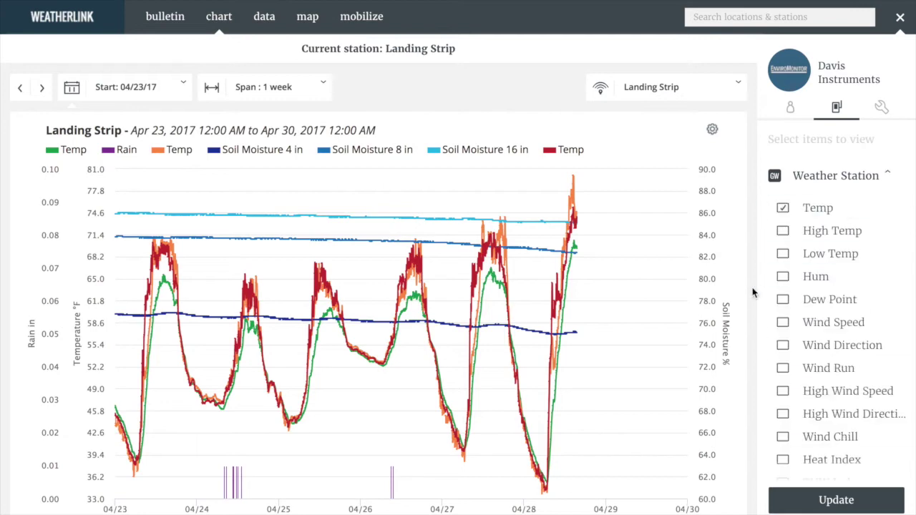
click(784, 279)
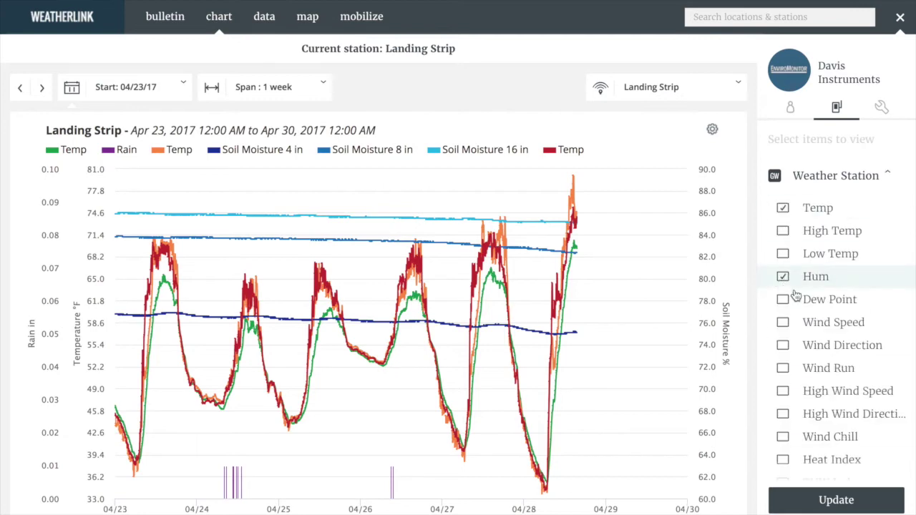
click(832, 501)
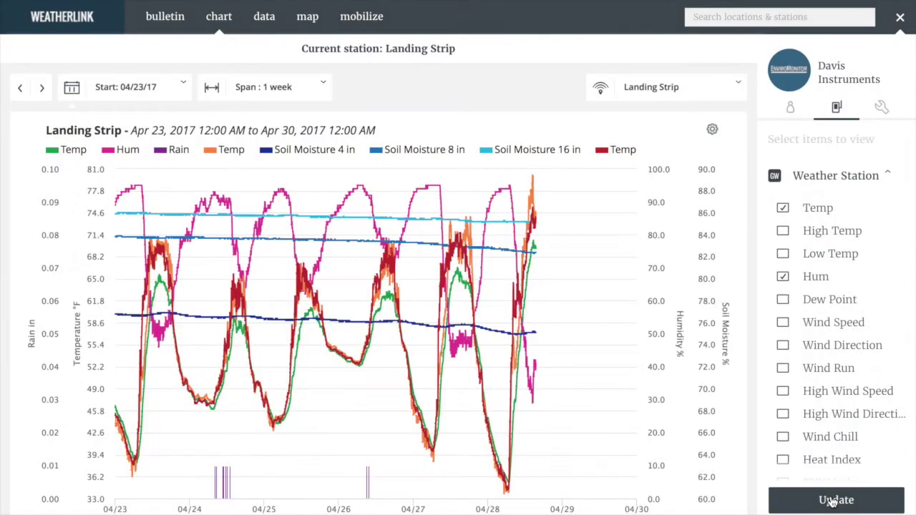
click(783, 278)
click(836, 500)
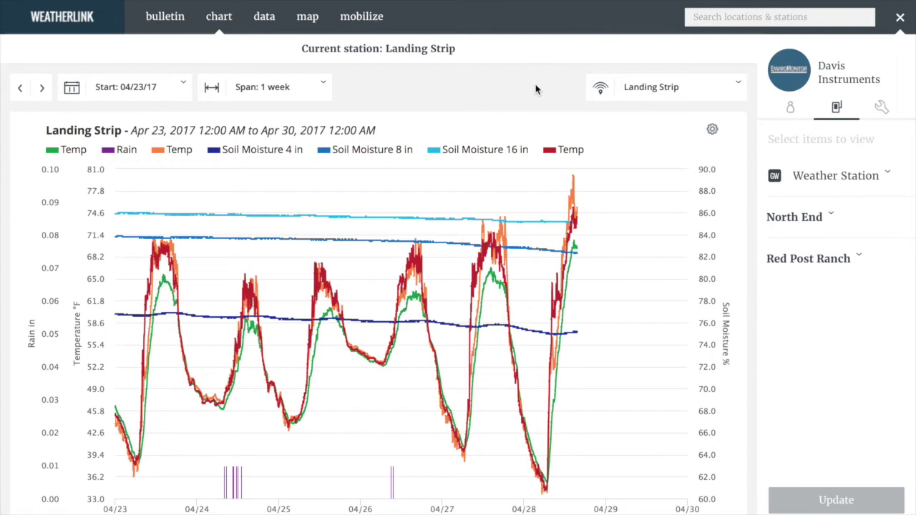
Switch the chart to the station named 'weather station'
click(742, 94)
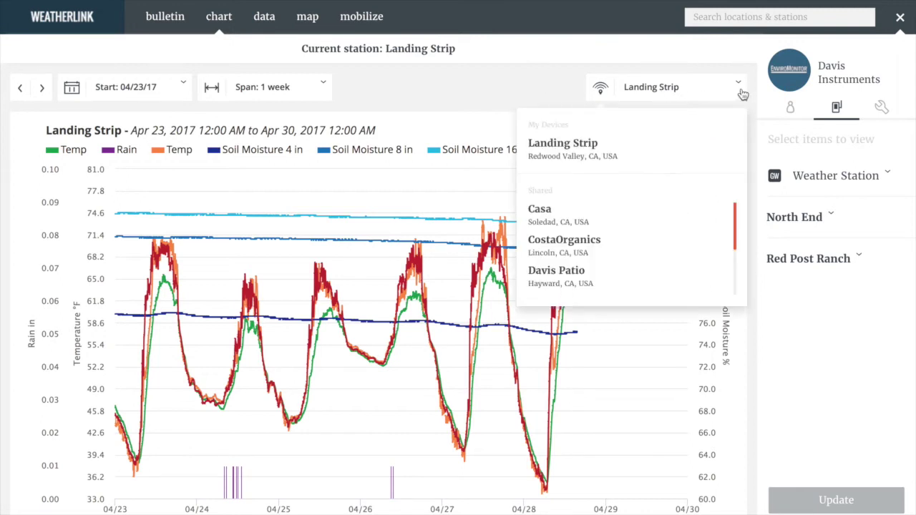
scroll(650, 239, down, 3)
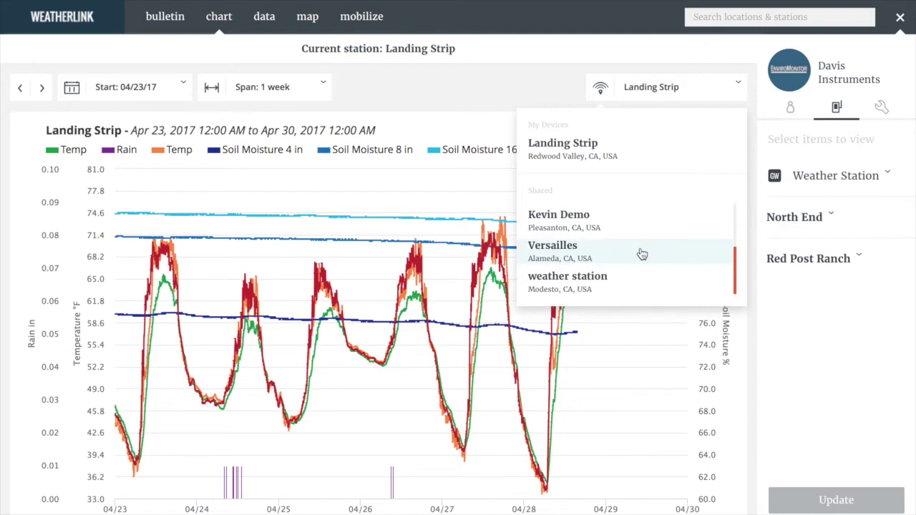
click(613, 280)
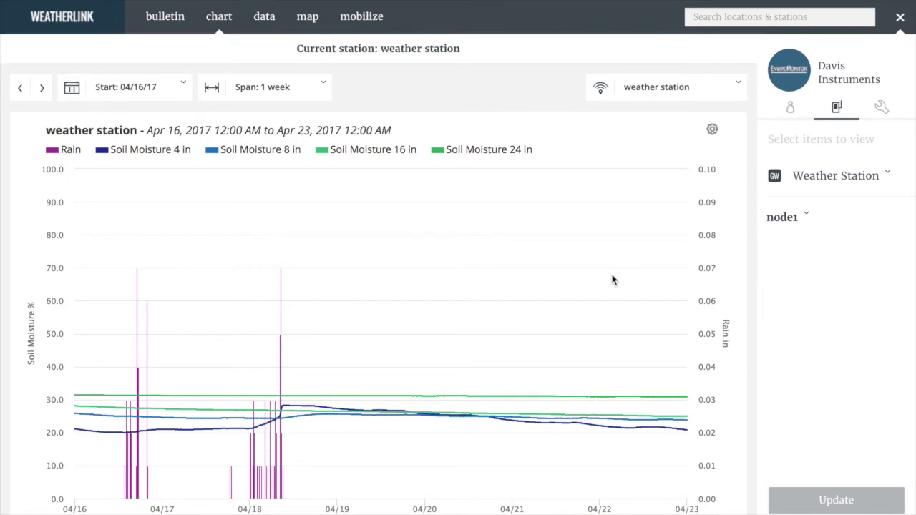
Leave the start date unchanged and zoom the chart in on April 16 to about 19
click(183, 86)
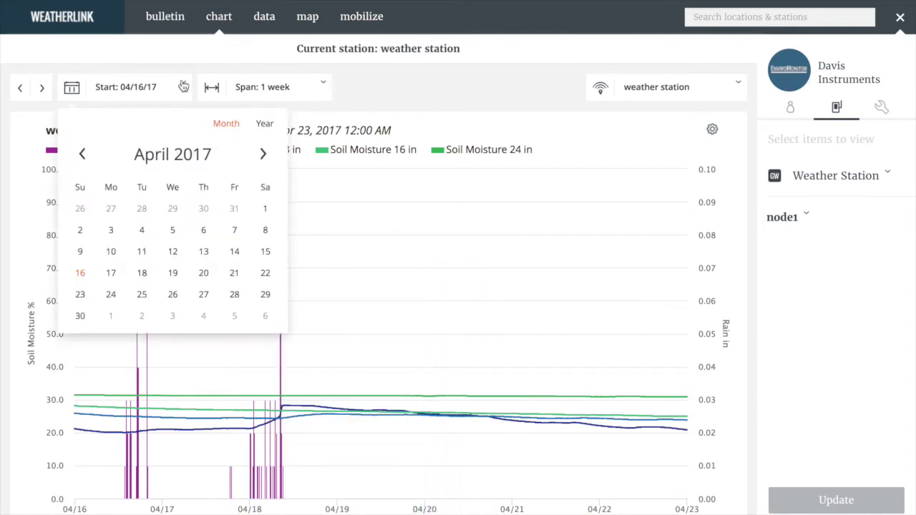
click(183, 86)
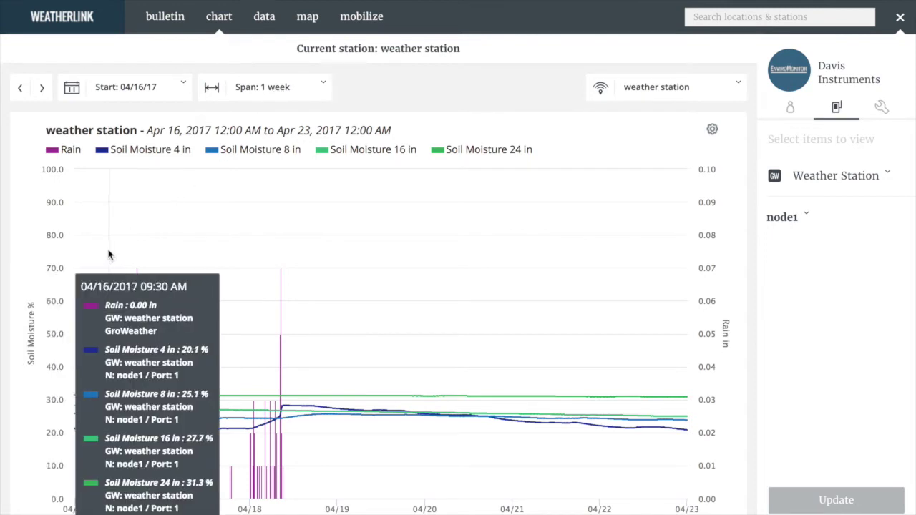
drag(82, 254, 376, 508)
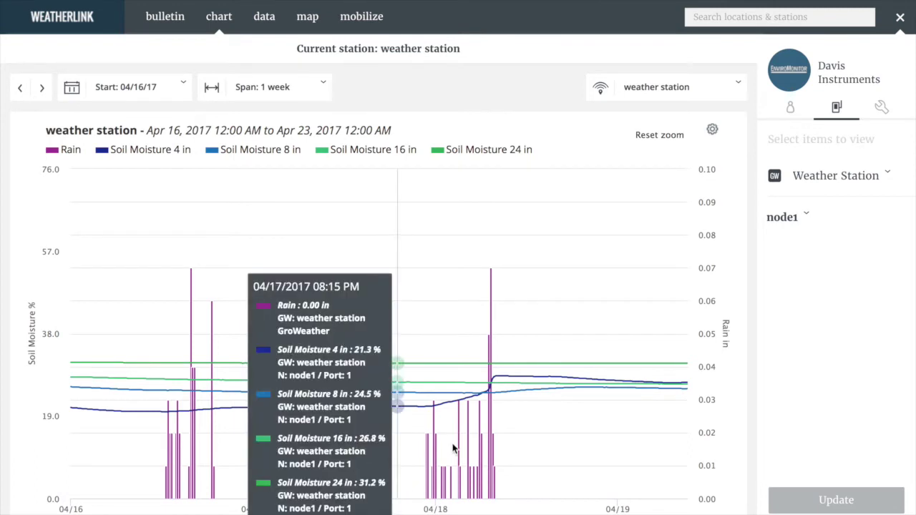
Set the soil moisture y-axis range to minimum 15 and maximum 50 %
click(714, 132)
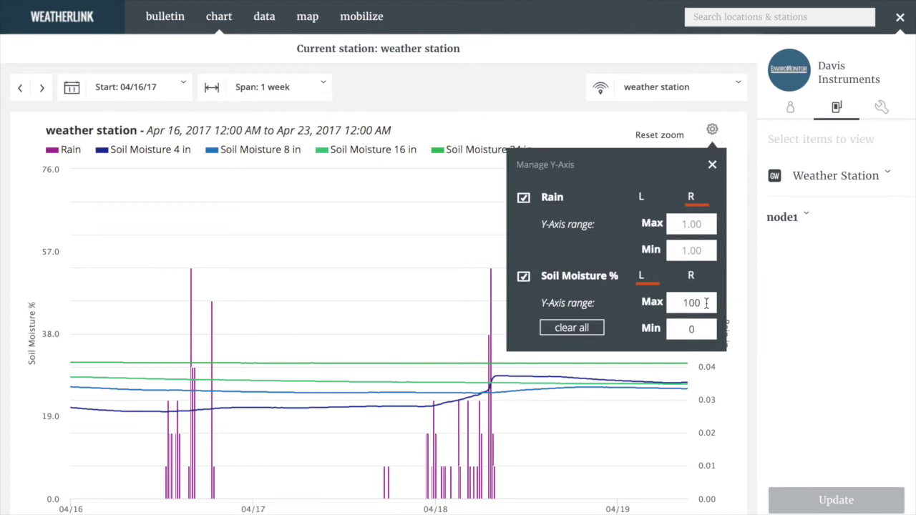
drag(707, 304, 679, 305)
text(50)
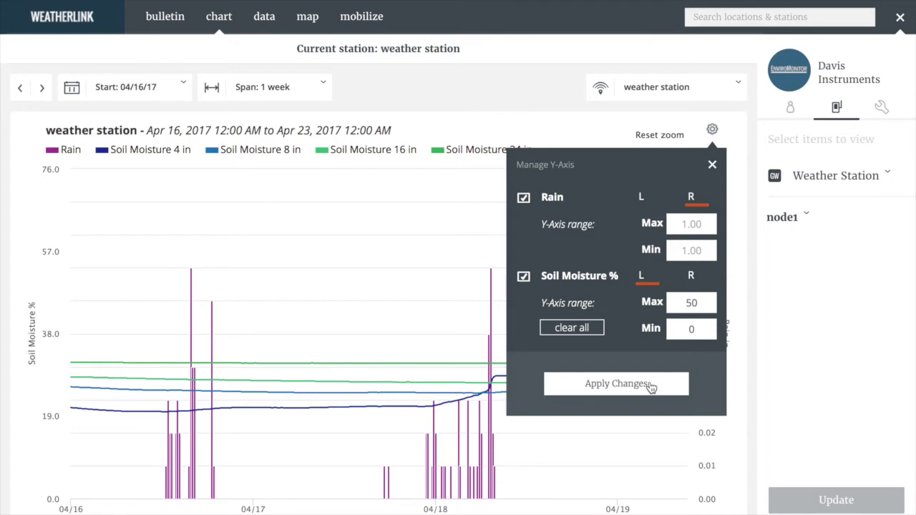
click(651, 385)
key(Tab)
text(15)
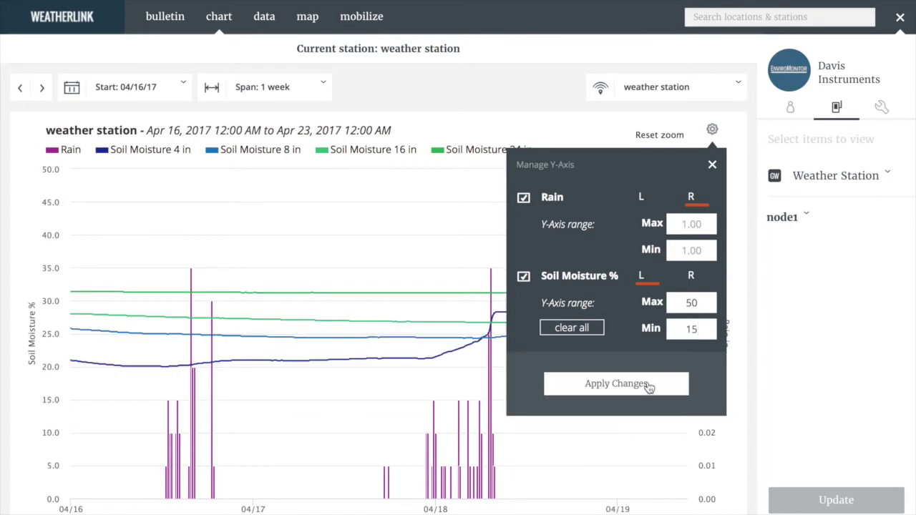
click(649, 385)
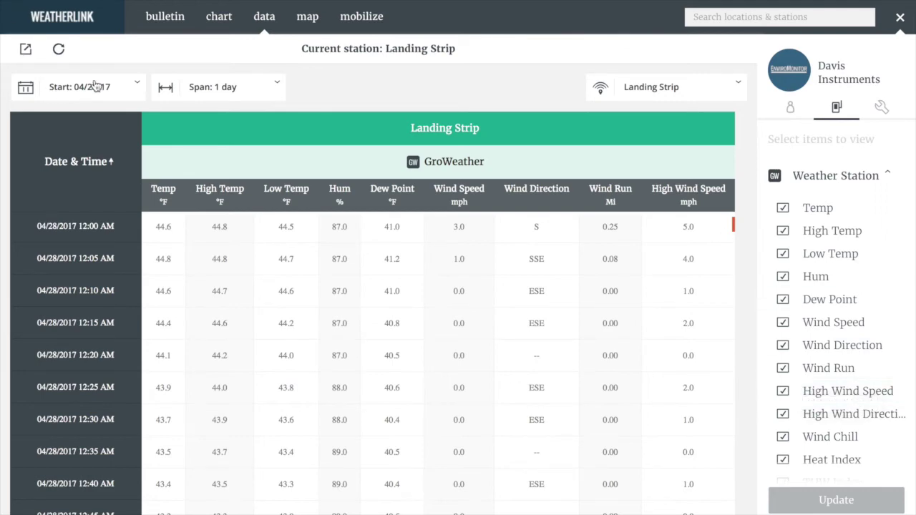
Show a month of data from April 2, then begin a data export by e-mail
click(134, 87)
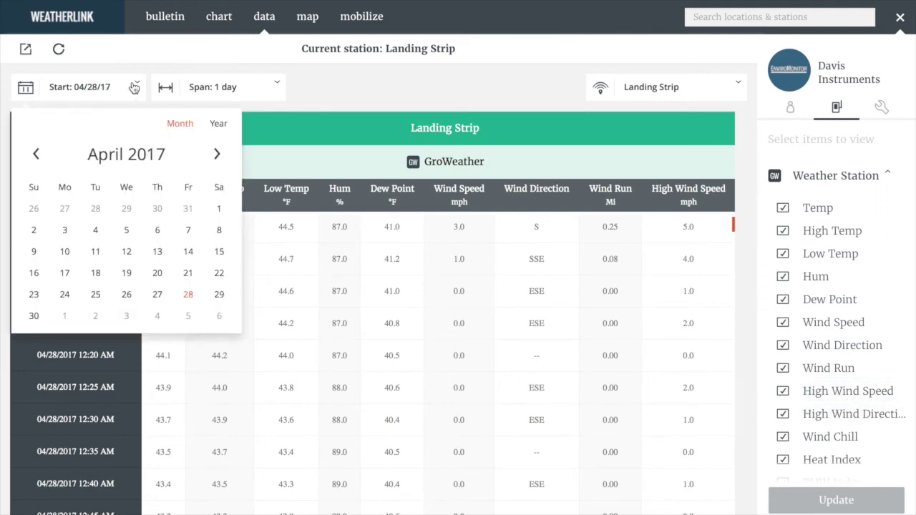
click(34, 230)
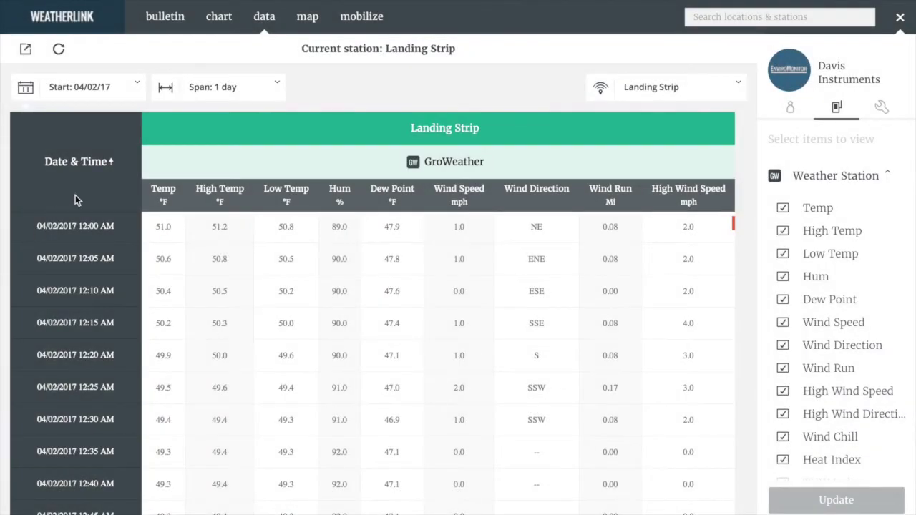
click(274, 88)
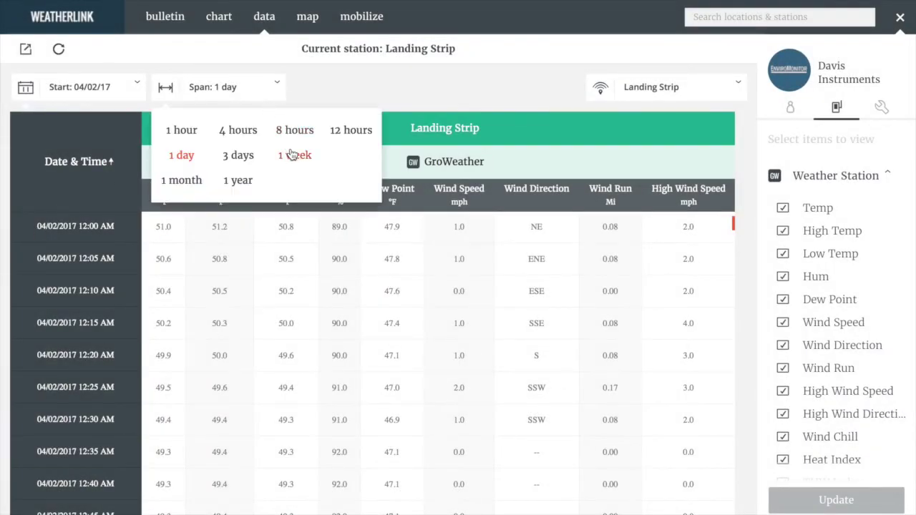
click(172, 185)
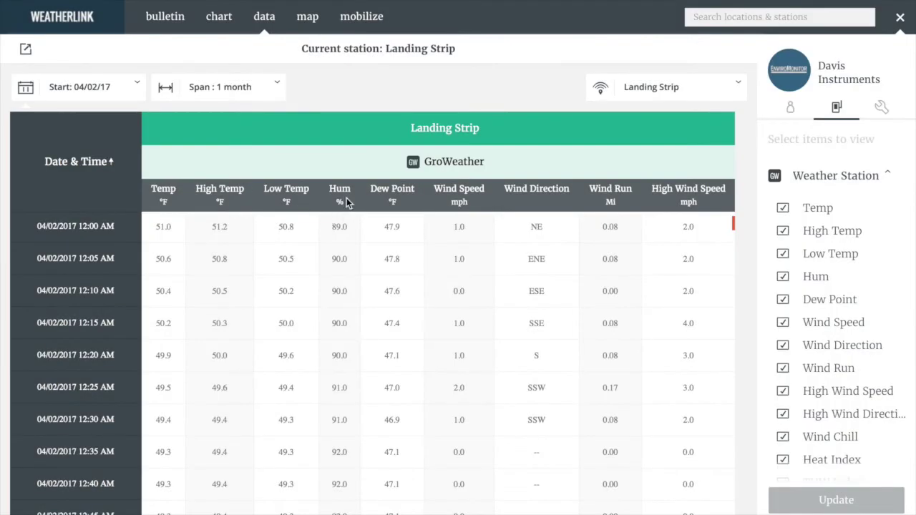
click(28, 50)
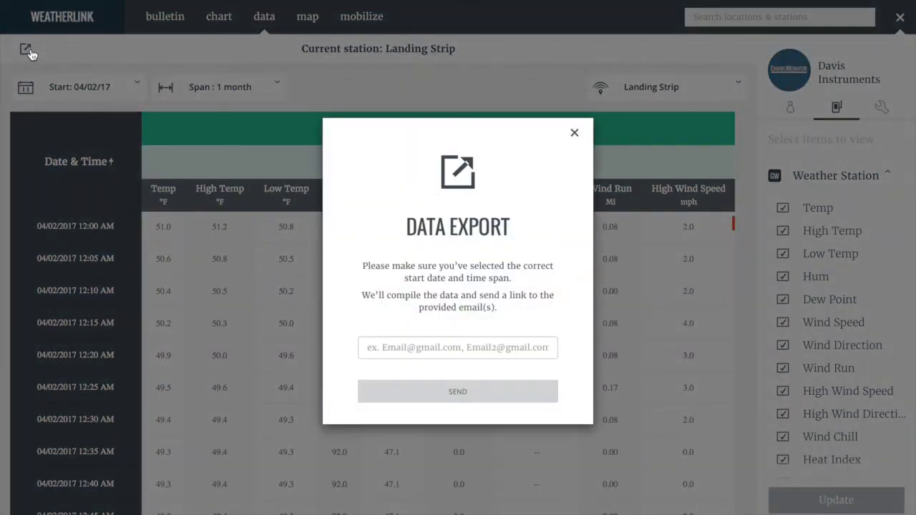
click(420, 353)
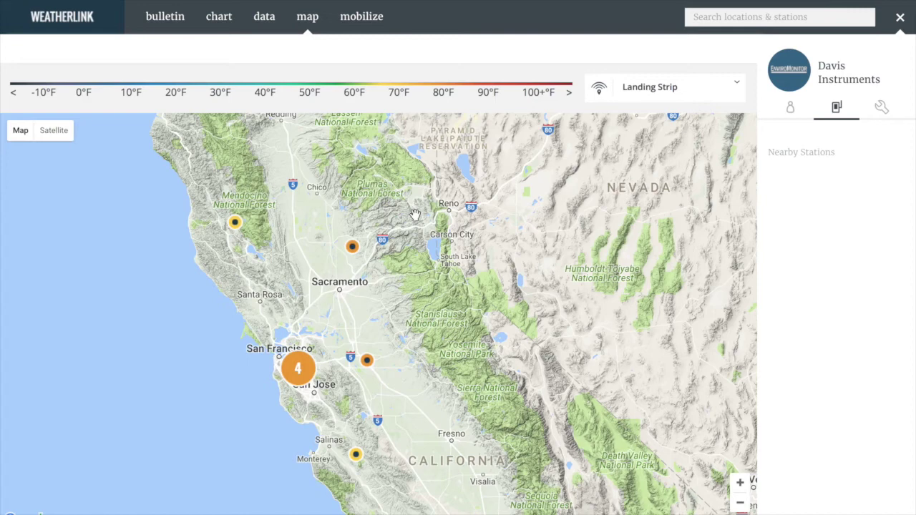
Turn off terrain and labels and switch the map to satellite imagery
mouse_move(23, 136)
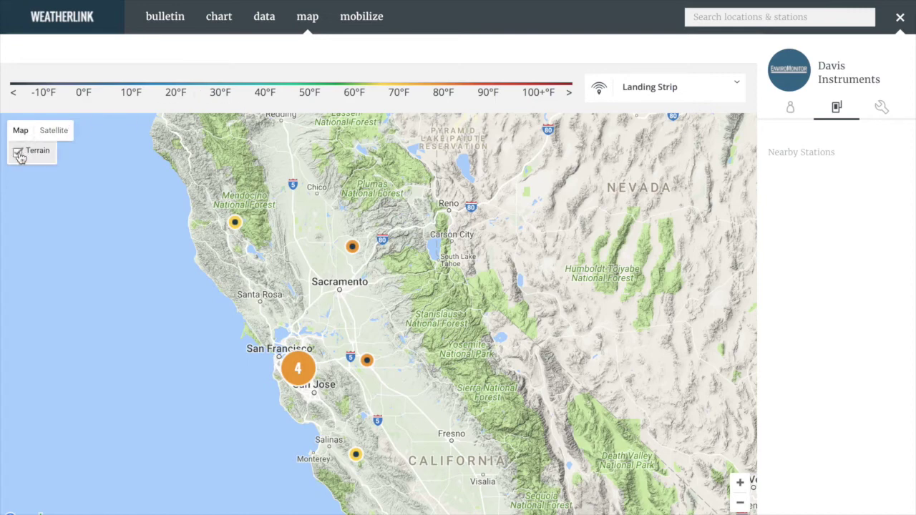
click(19, 153)
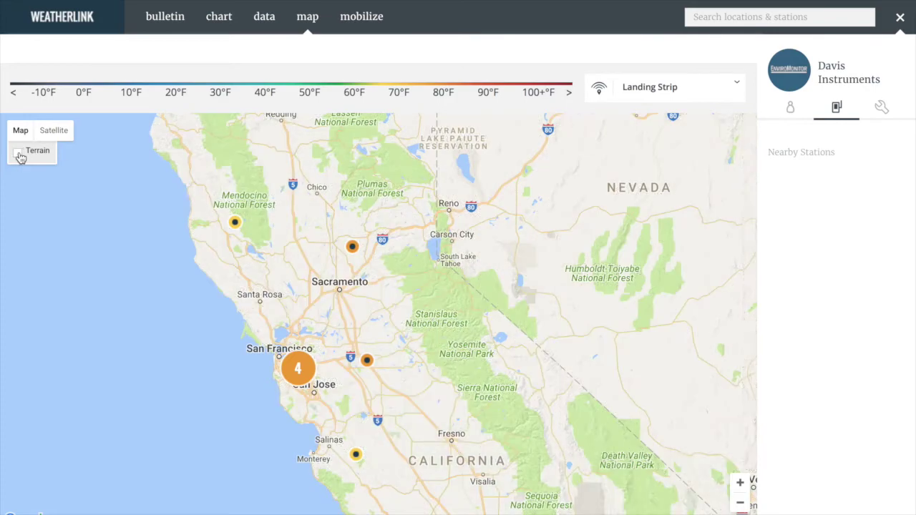
click(53, 132)
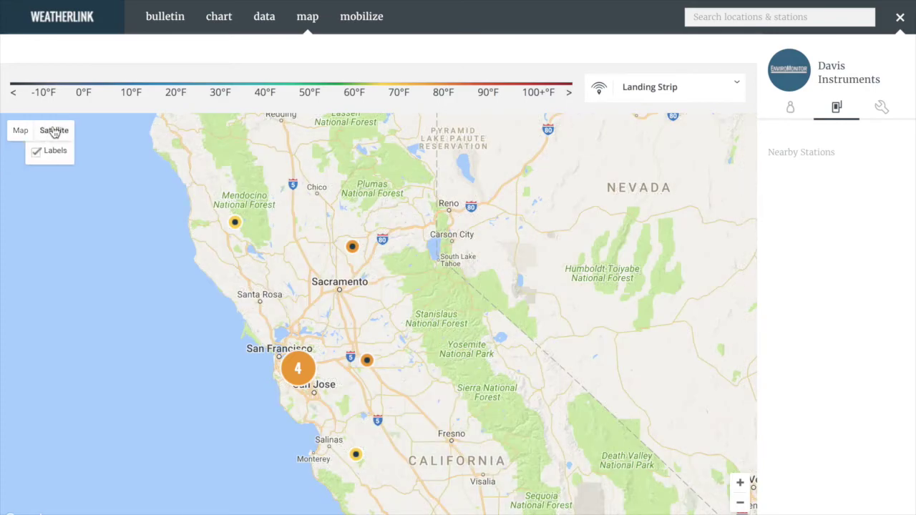
click(36, 153)
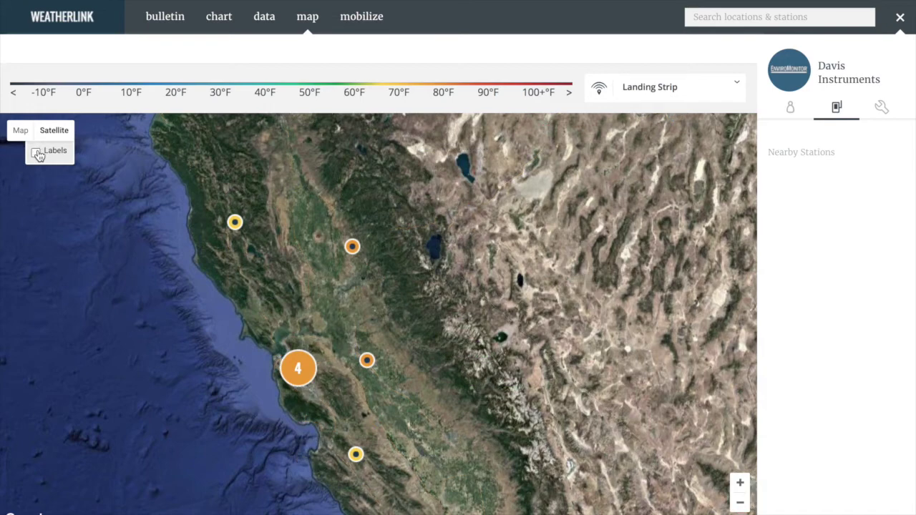
View a station's current readings and bulletin, then recentre the map on northern California
click(366, 363)
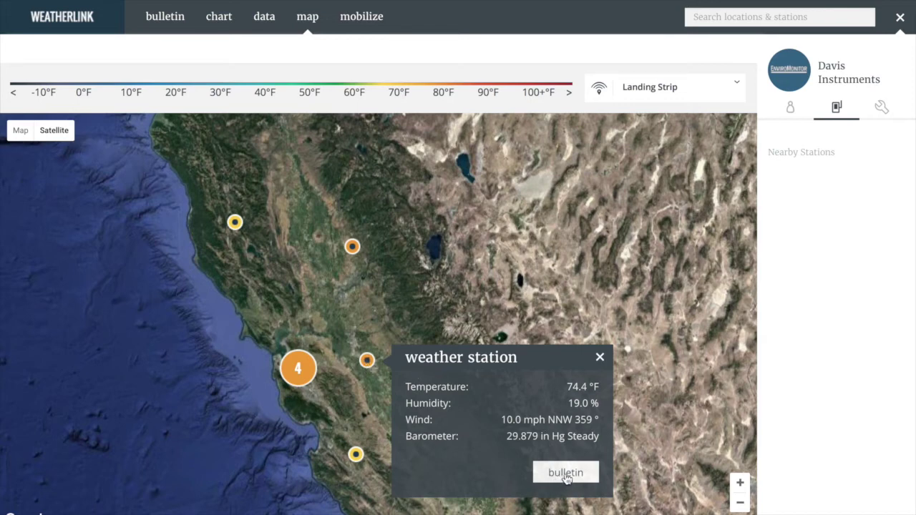
click(565, 474)
click(310, 20)
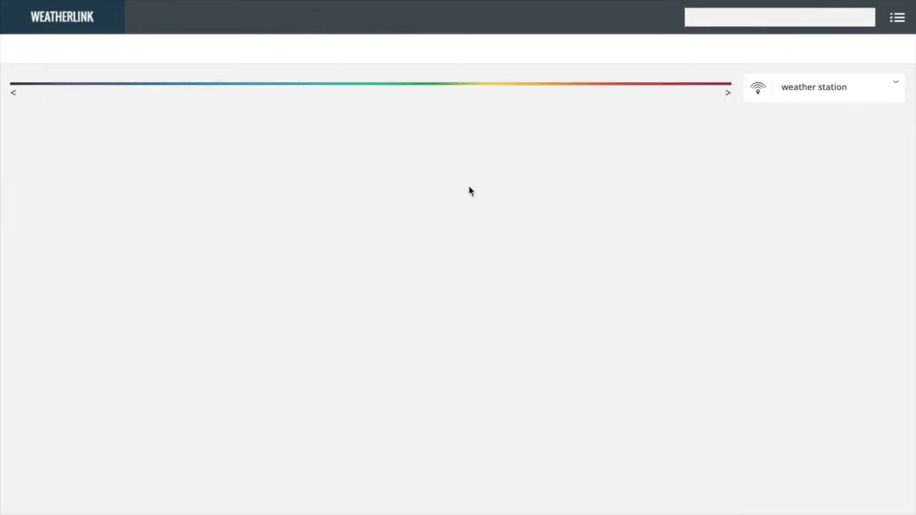
scroll(460, 207, down, 1)
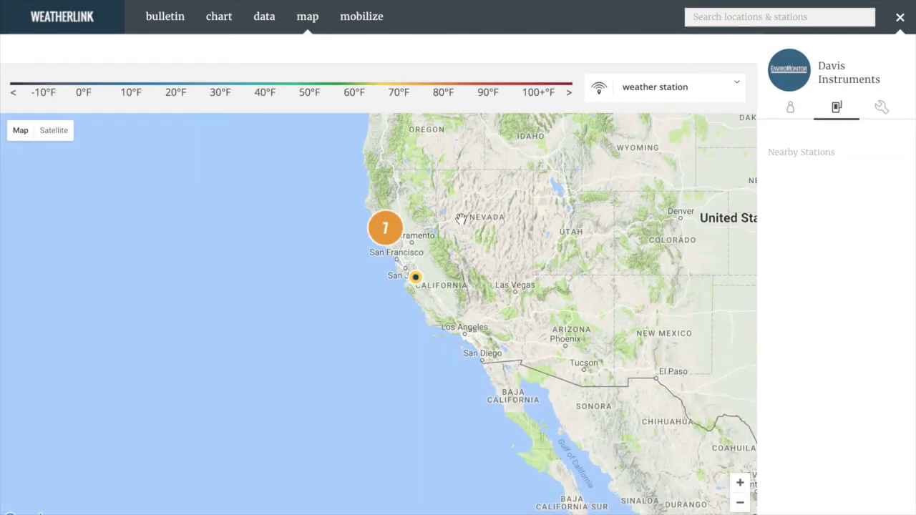
scroll(459, 212, up, 2)
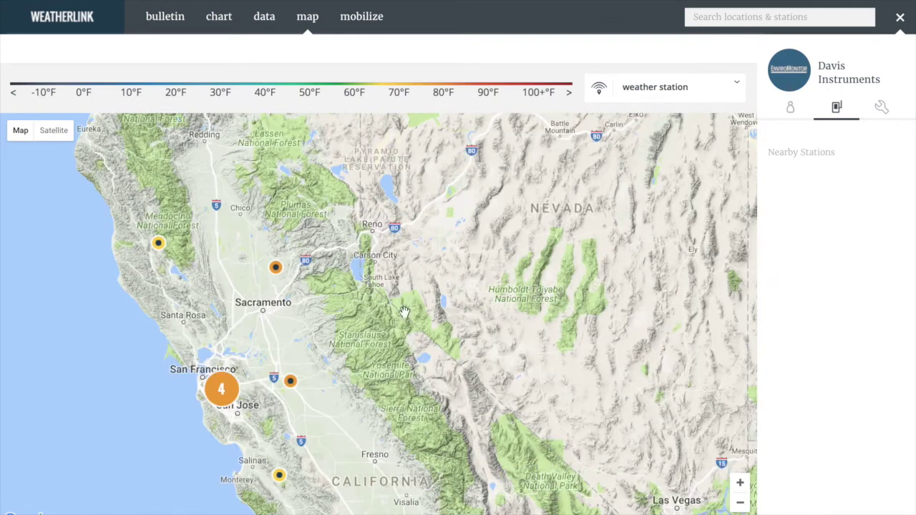
drag(356, 320, 446, 293)
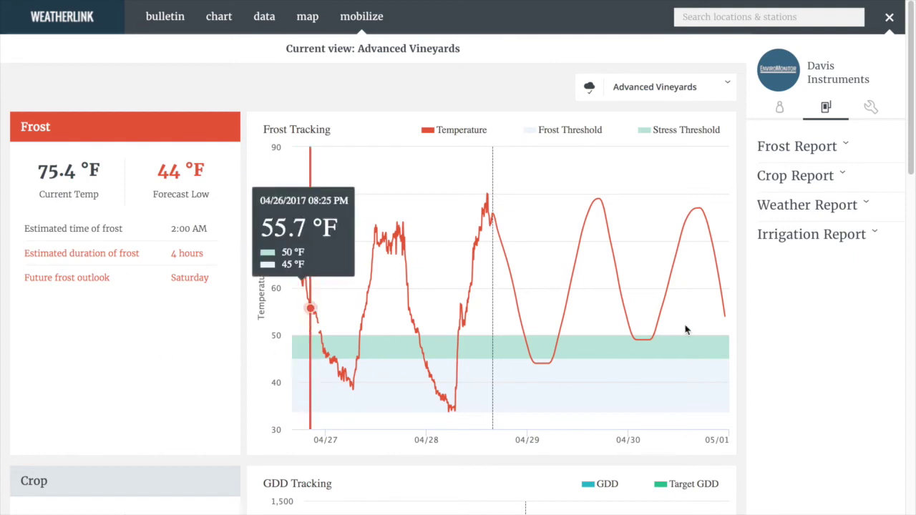
Expand the Frost Report, then the Crop Report showing pinot noir at 102 GDD
click(847, 146)
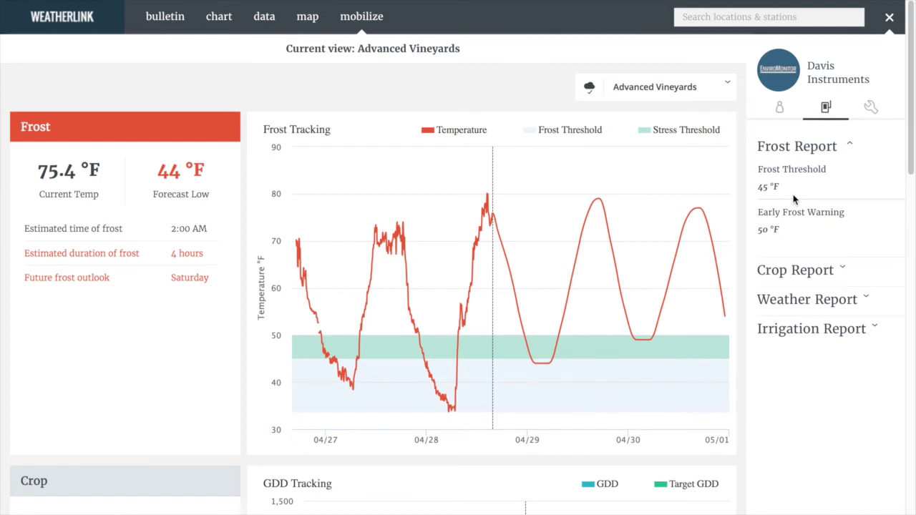
click(795, 269)
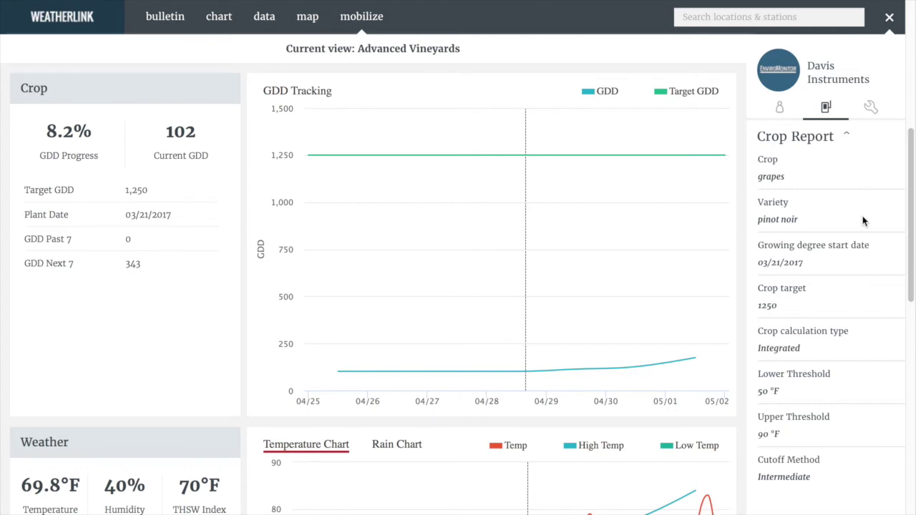
Scroll down to the Weather section and switch its chart to rainfall
scroll(231, 268, down, 5)
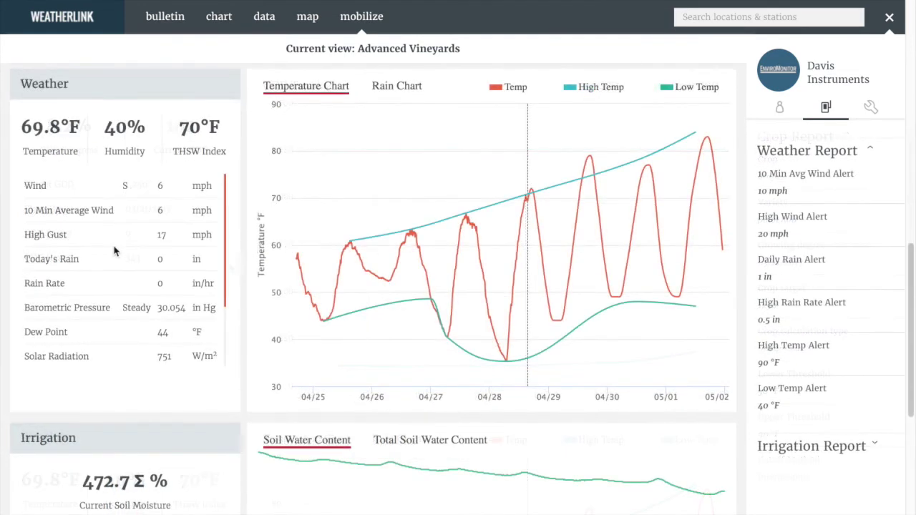
scroll(115, 250, down, 3)
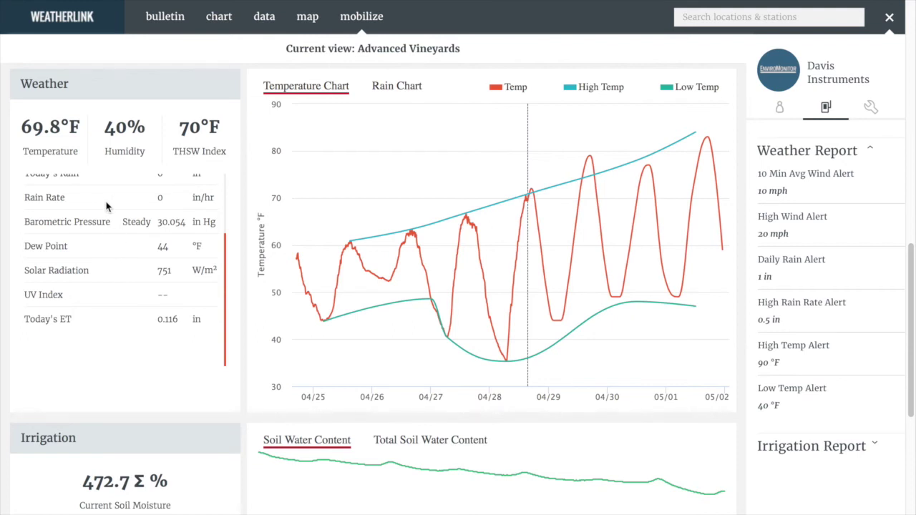
click(404, 89)
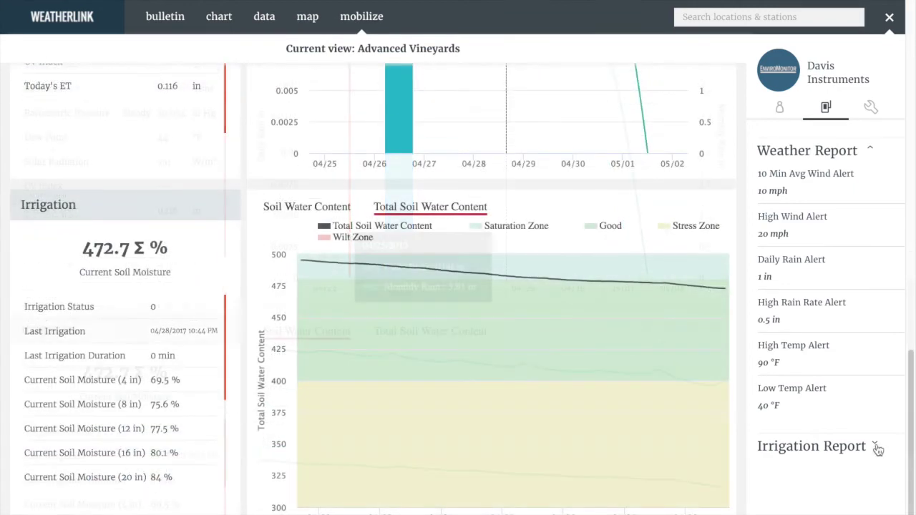
Expand the Irrigation Report to show 472.7 Σ% against the 480/400/300% thresholds
click(877, 445)
scroll(878, 449, down, 1)
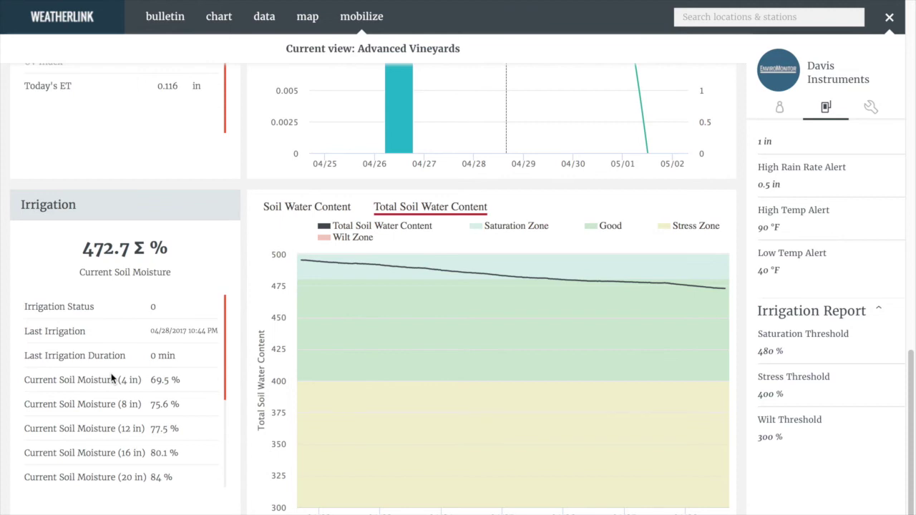
scroll(111, 380, down, 2)
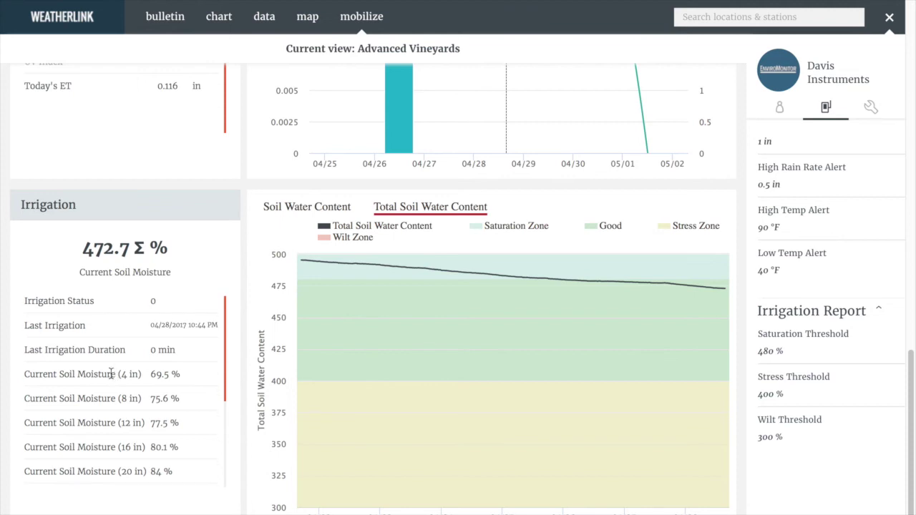
scroll(111, 374, down, 3)
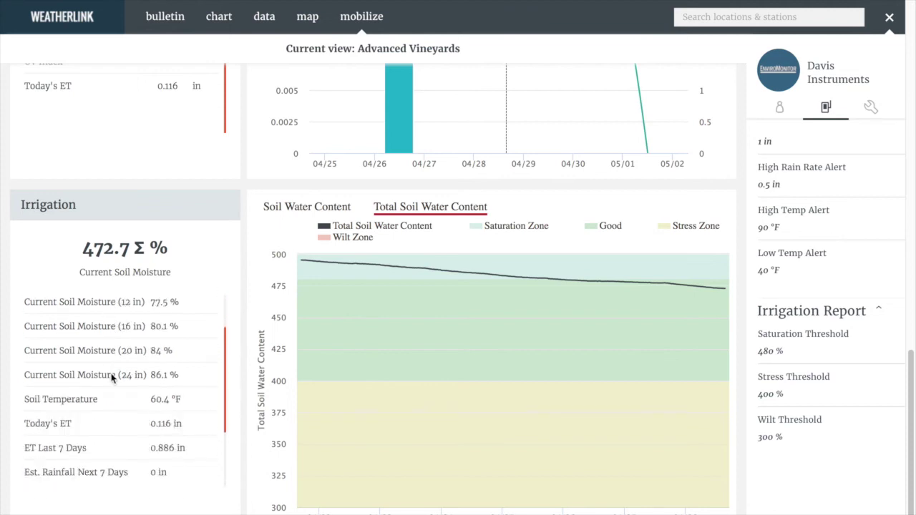
scroll(111, 375, down, 1)
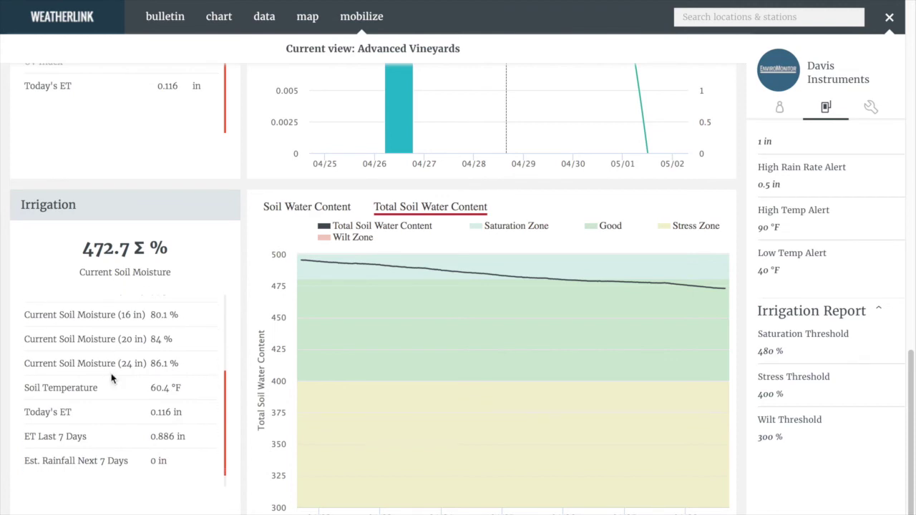
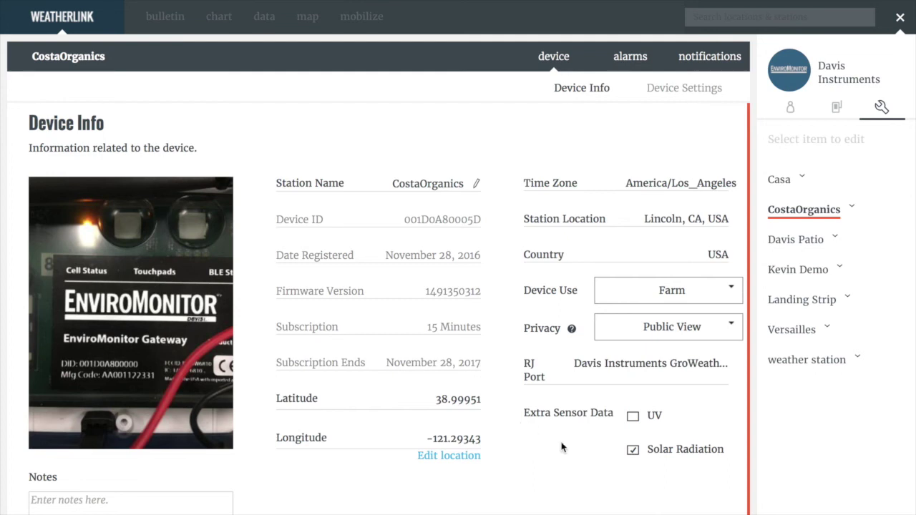
After reviewing CostaOrganics's device info (Farm use, Public View, Lincoln, CA), open its device settings
click(685, 89)
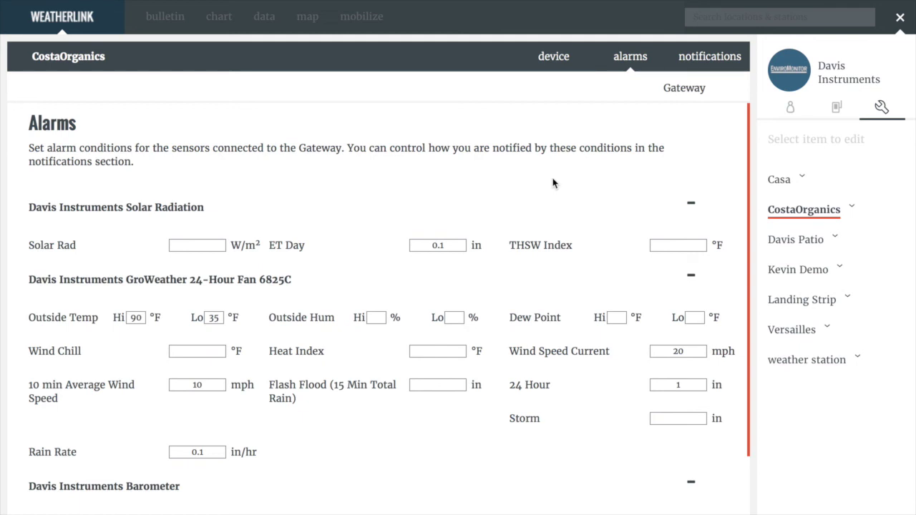
Scroll the gateway alarms to Barometer, past Rain Rate 0.1 in/hr and 24 Hour rain 1 in
scroll(553, 184, down, 1)
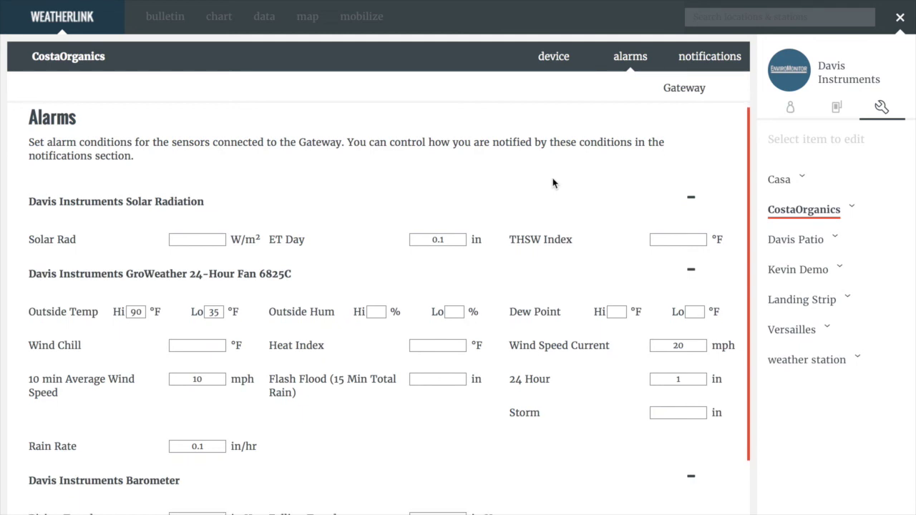
scroll(553, 183, down, 2)
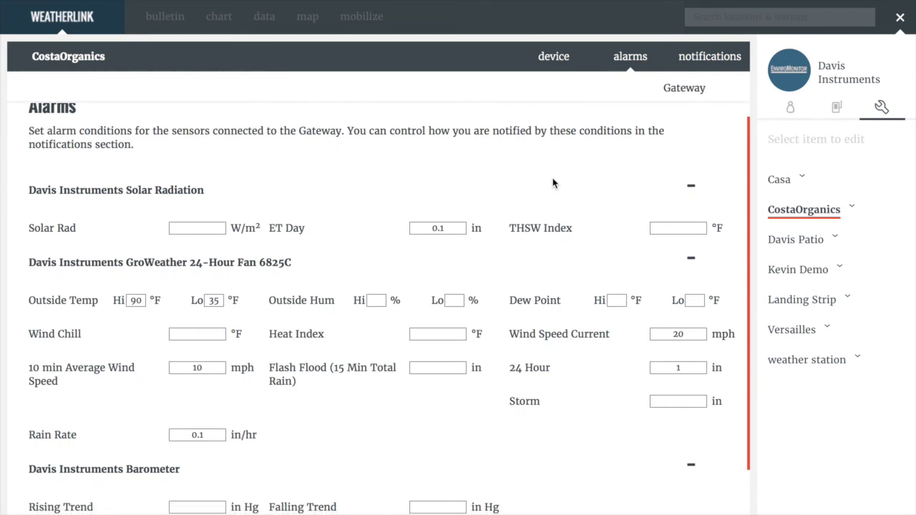
scroll(553, 184, down, 2)
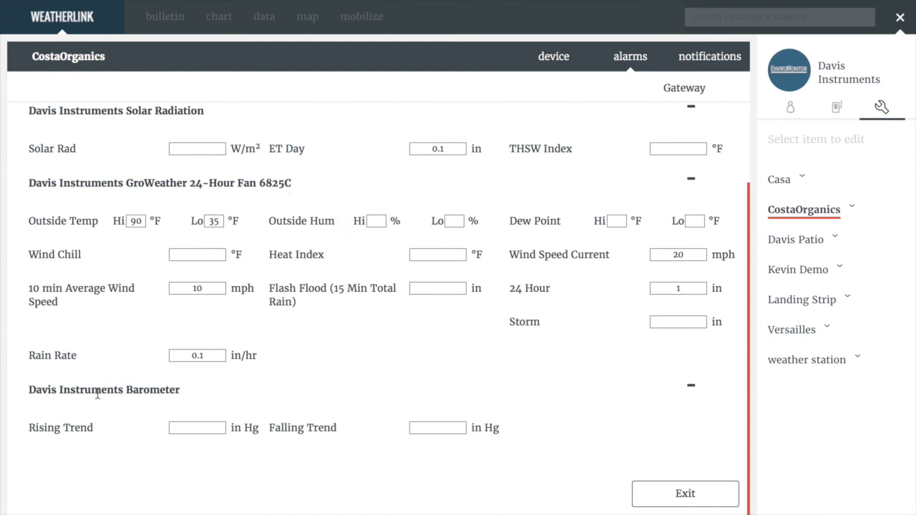
scroll(687, 315, up, 2)
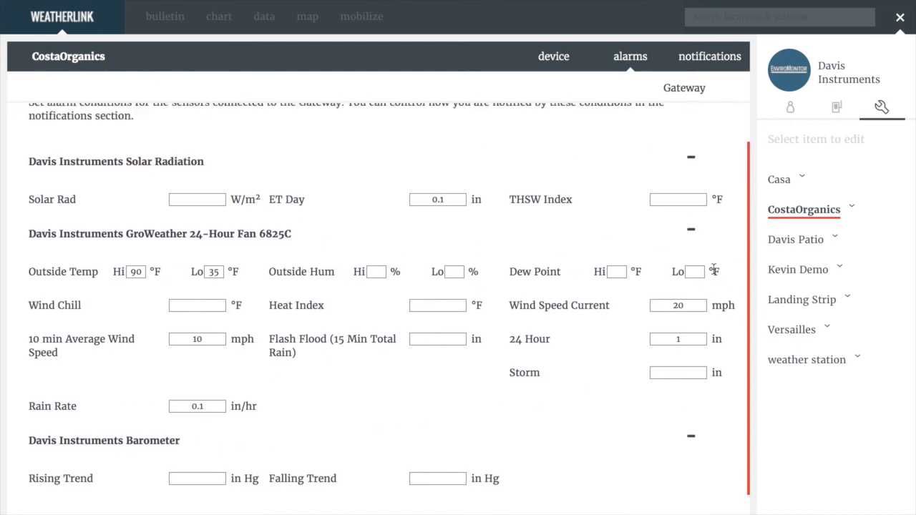
Expand CostaOrganics's nodes and check Decagon-Leaf-Watermark-Temp alarms (Hi 90 °F, Lo 36 °F) before Sentek-Aquacheck
click(852, 210)
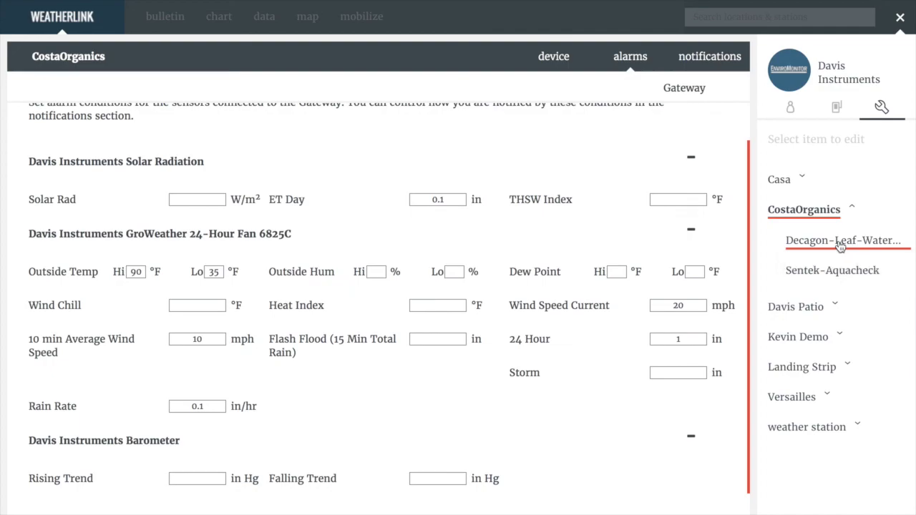
click(841, 244)
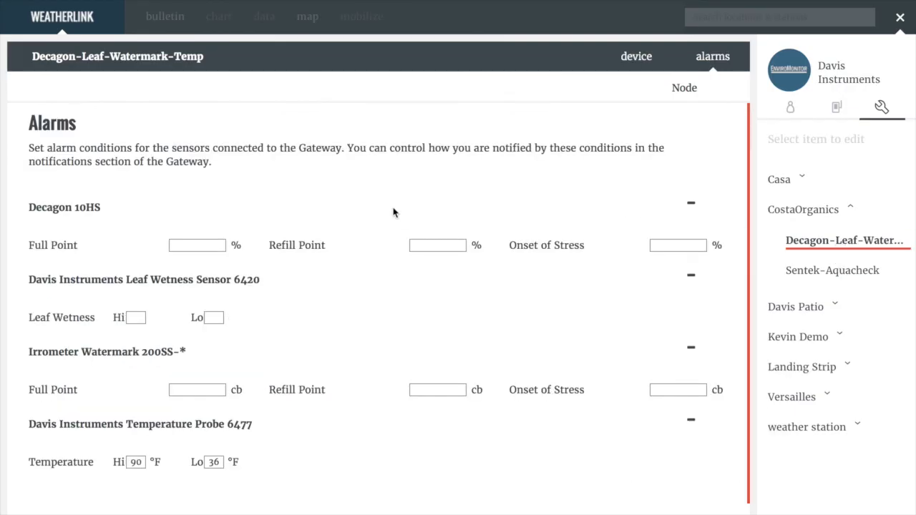
scroll(393, 212, down, 1)
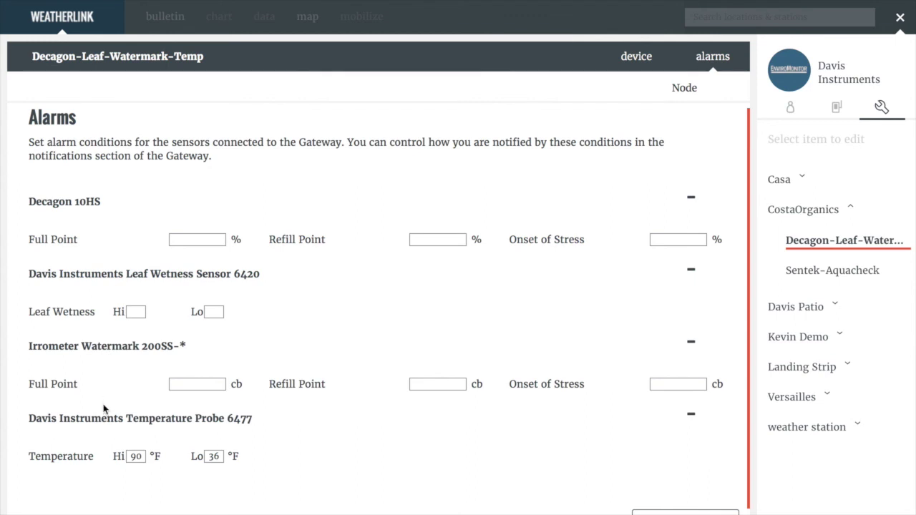
click(818, 271)
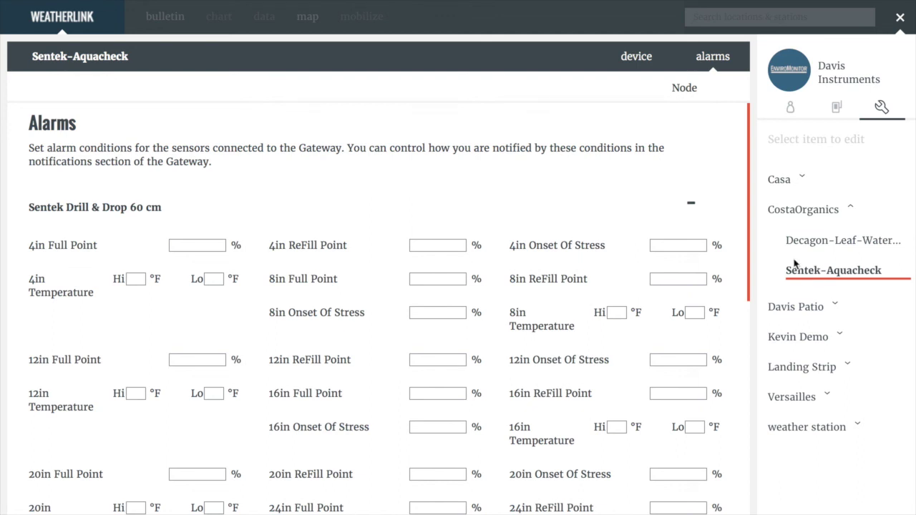
Confirm every Sentek-Aquacheck 4in–24in soil threshold is blank, then return to the gateway alarms
scroll(579, 198, down, 1)
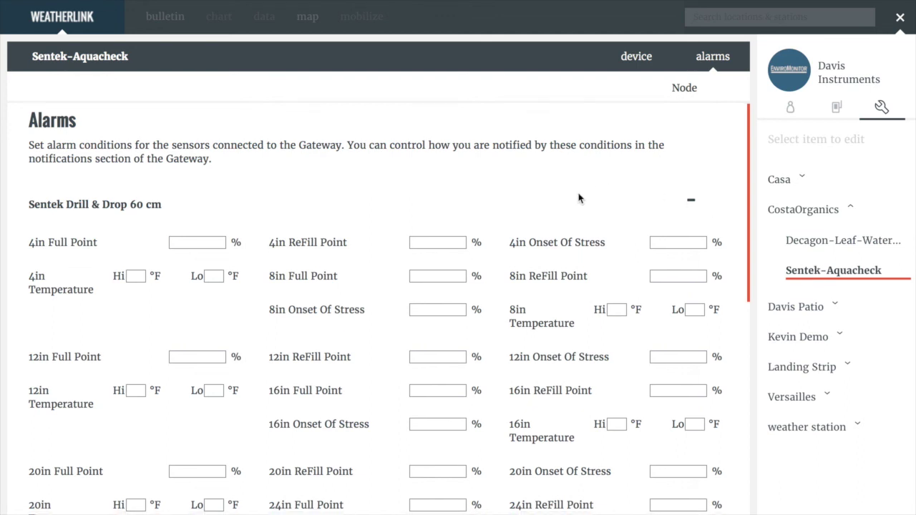
scroll(580, 198, down, 1)
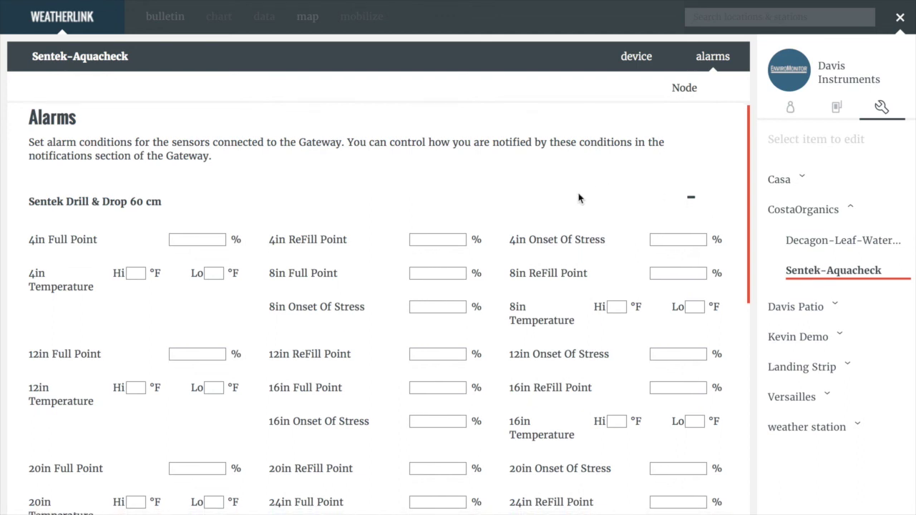
scroll(579, 198, down, 3)
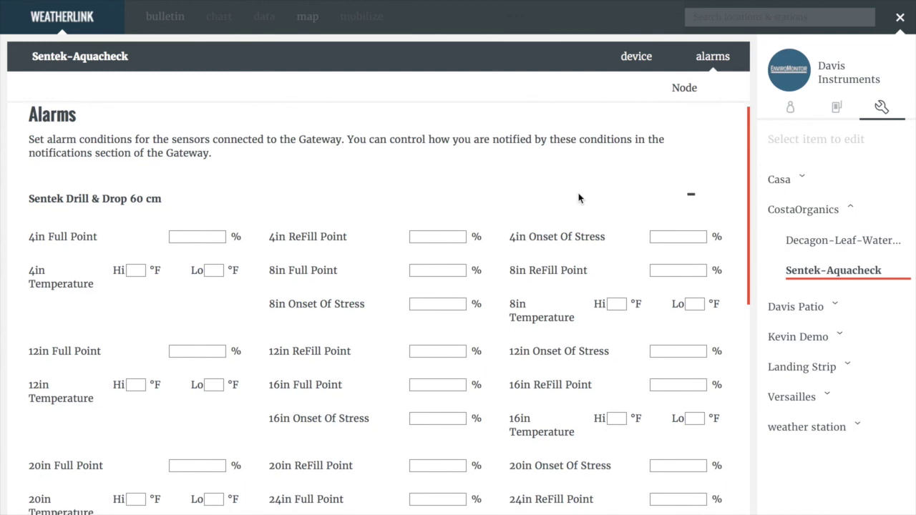
scroll(579, 198, down, 1)
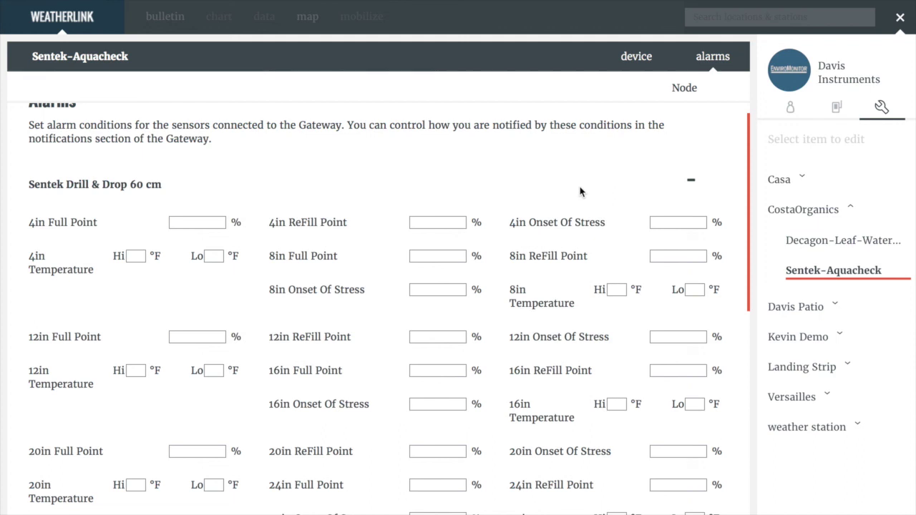
scroll(580, 191, down, 1)
scroll(489, 309, down, 2)
scroll(489, 309, down, 5)
scroll(489, 309, down, 5)
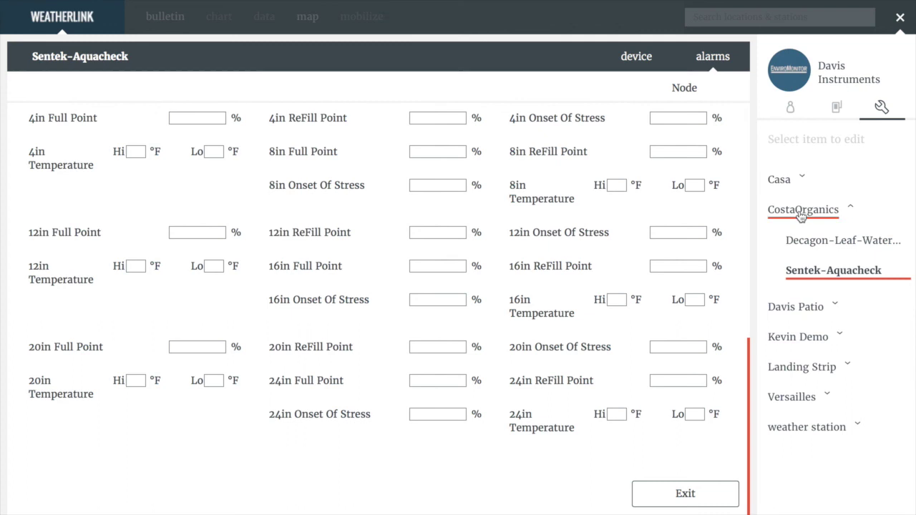
click(801, 215)
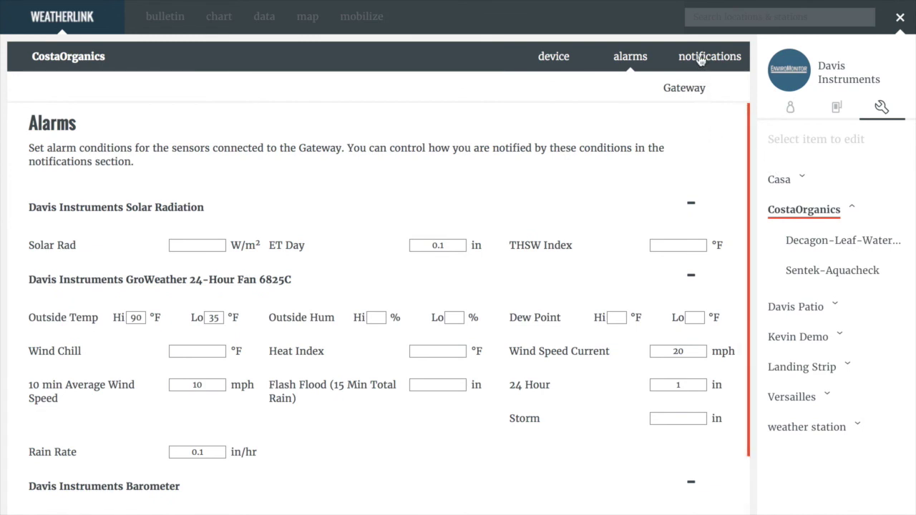
Check the daily summaries: two recipients, each at 07:00 AM Los Angeles time
click(701, 57)
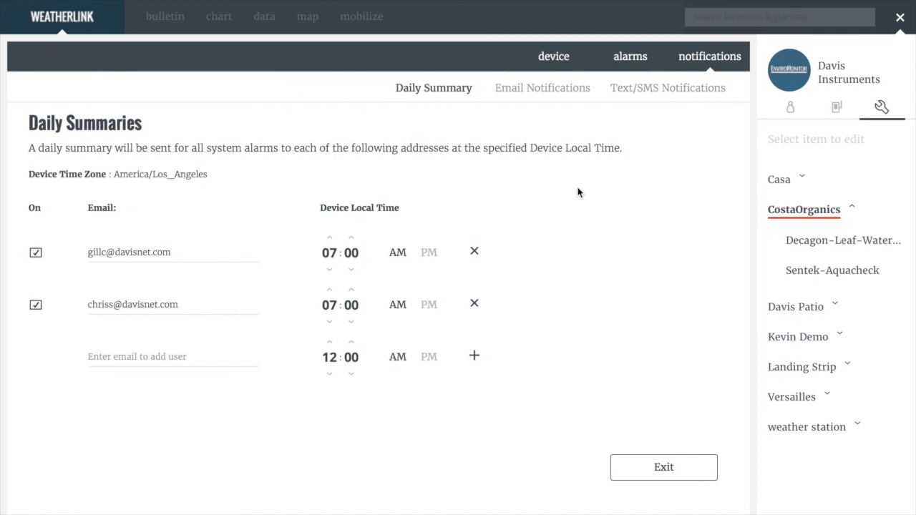
click(555, 89)
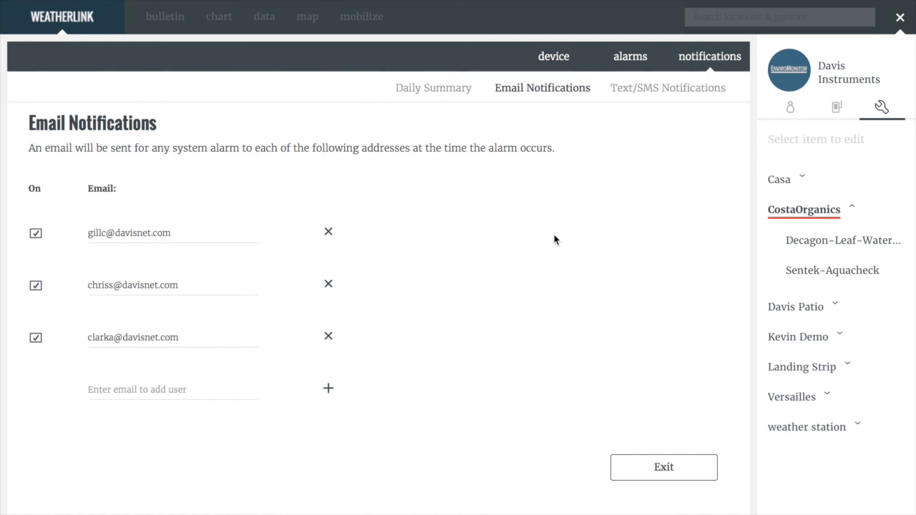
Check the Text/SMS settings: three phone numbers on the AT&T gateway after the three email recipients
click(657, 96)
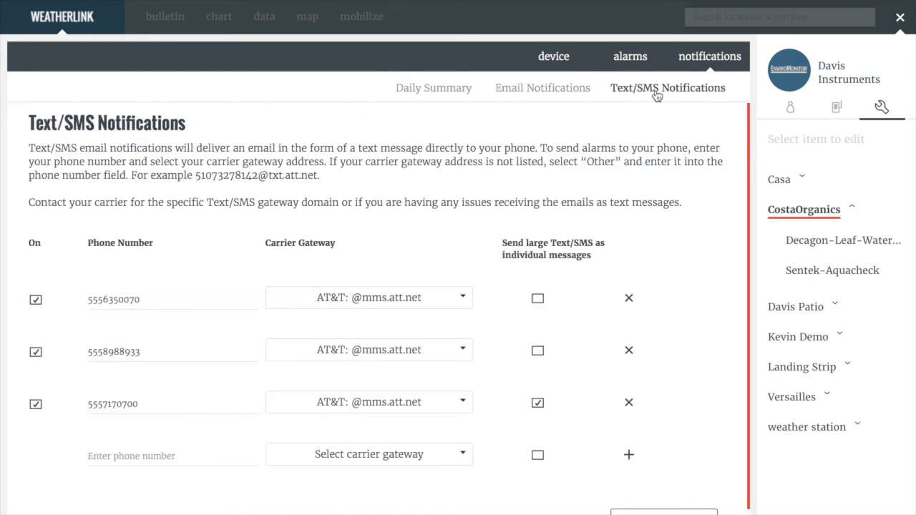